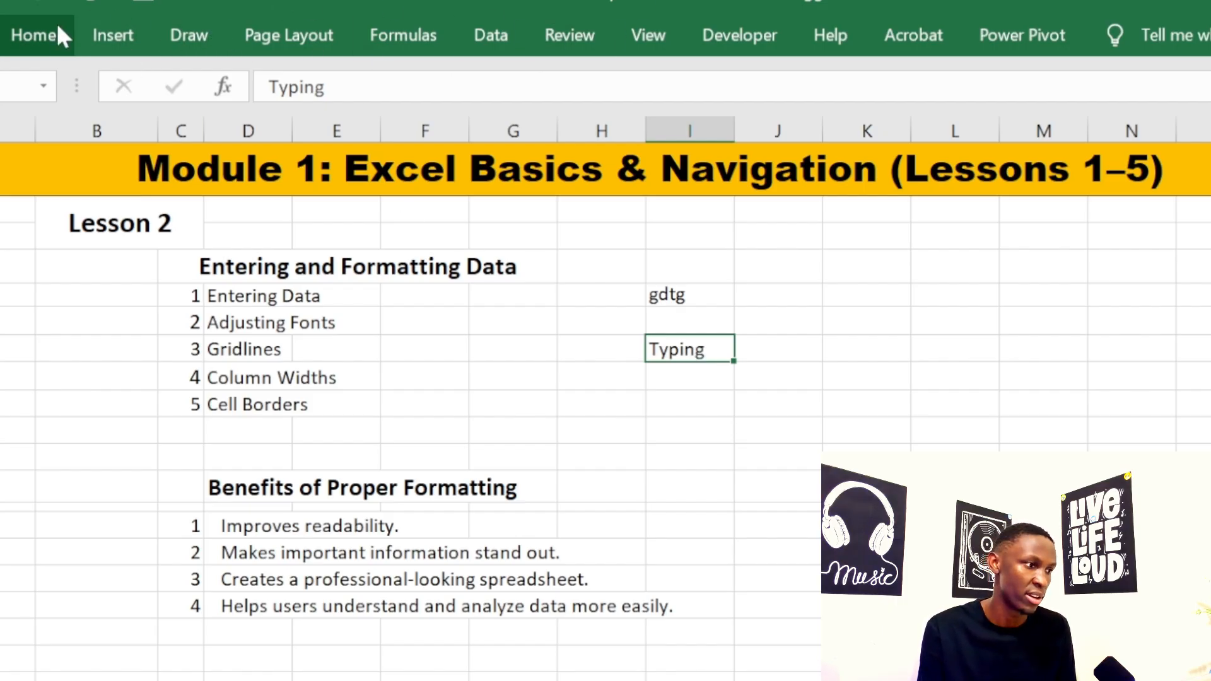
Step: Change the font of the "Typing" cell in column I to Arial Black
click(33, 44)
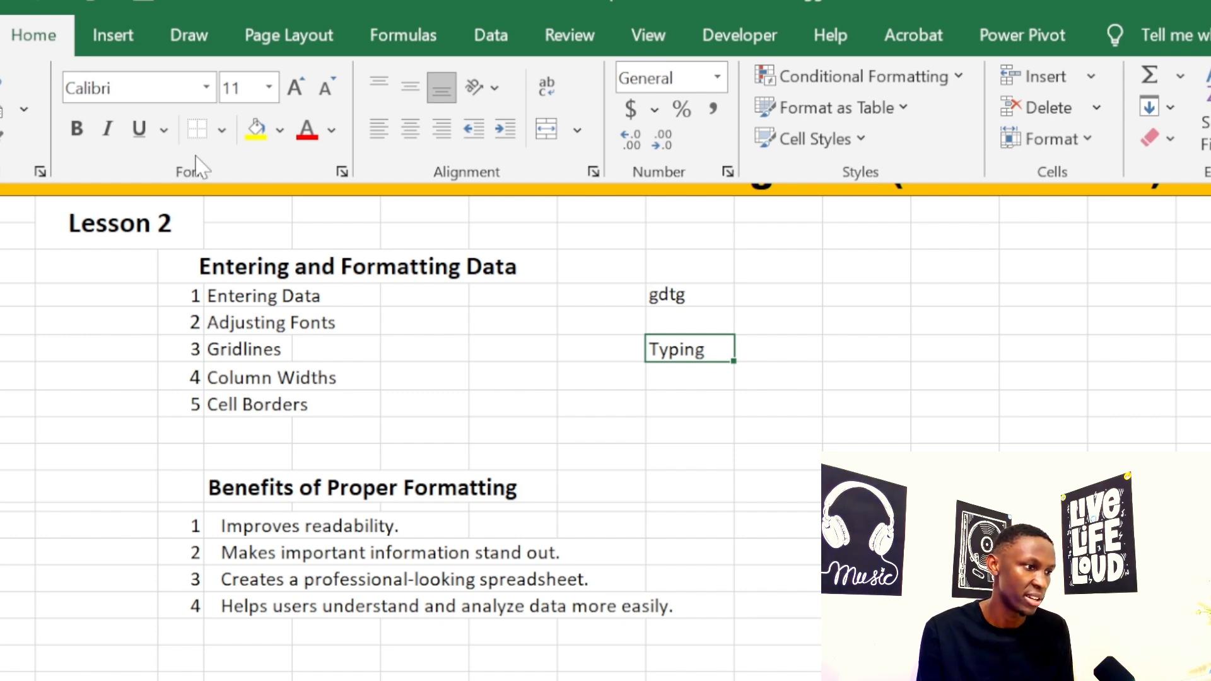
click(206, 88)
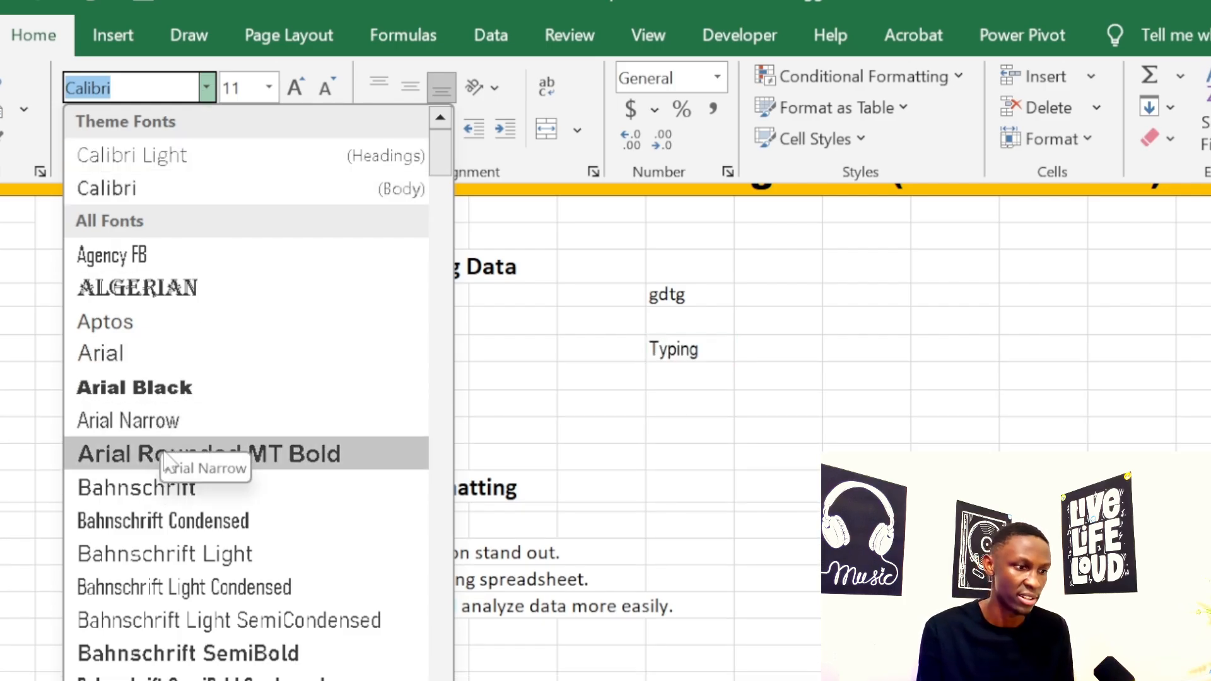
scroll(246, 495, down, 2)
scroll(248, 492, down, 6)
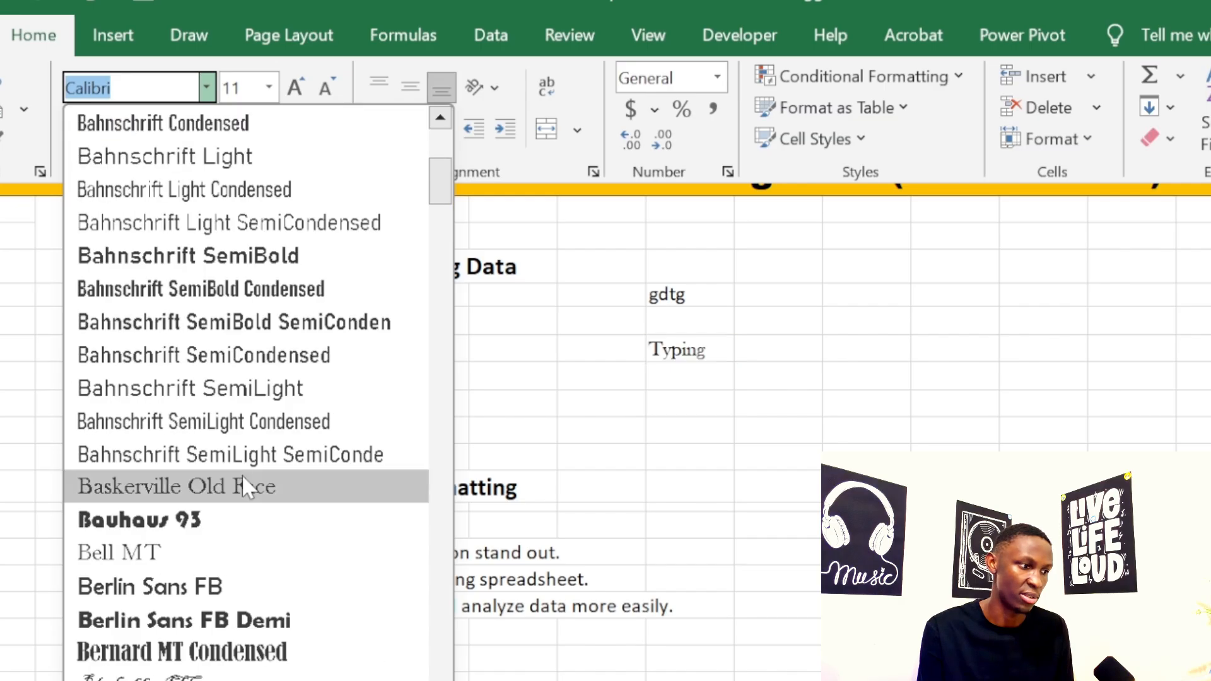
scroll(252, 479, down, 4)
scroll(255, 473, down, 4)
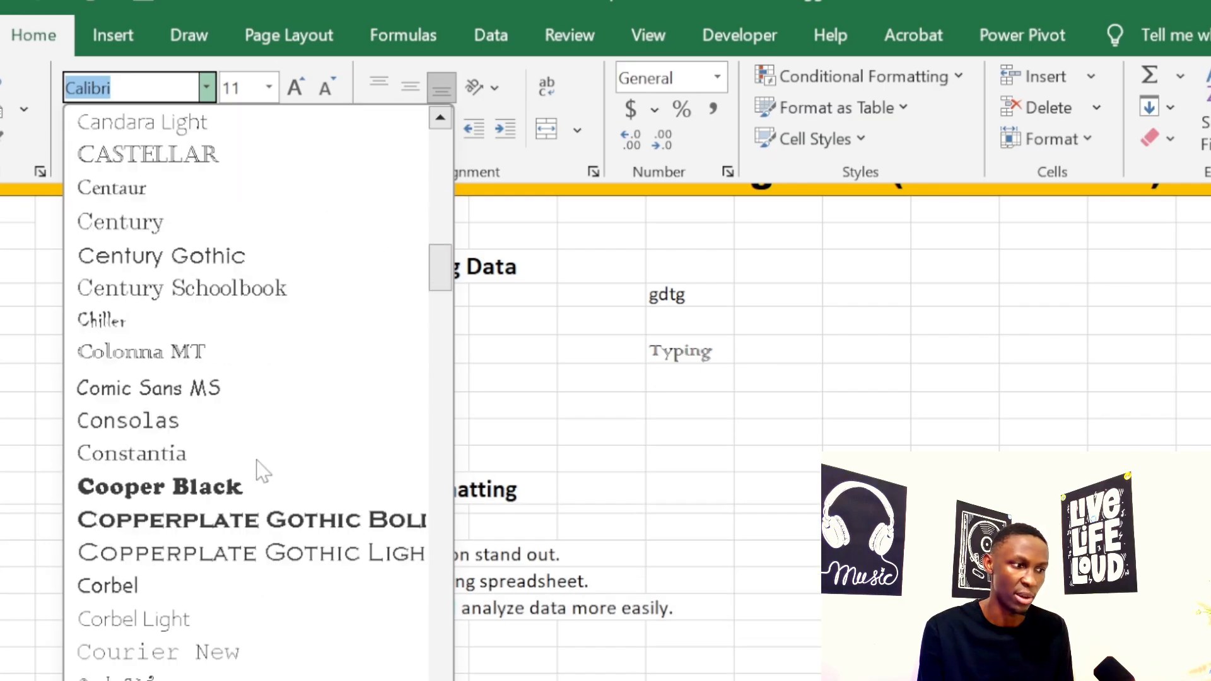
scroll(268, 470, up, 1)
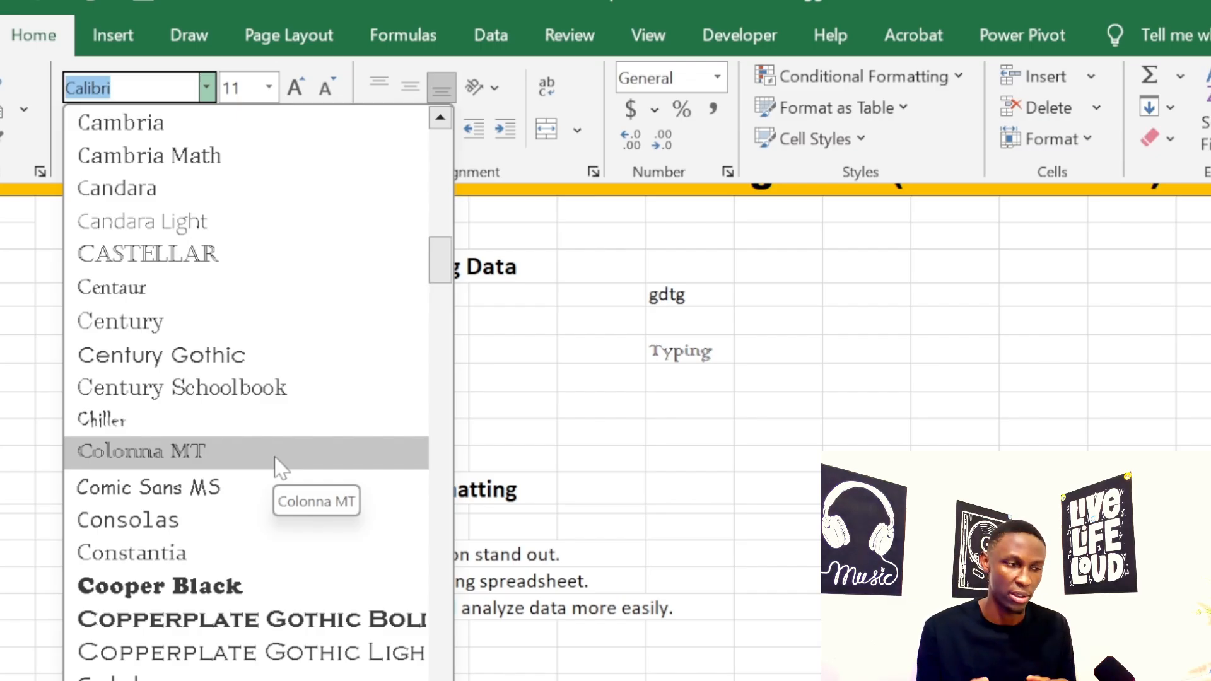
scroll(287, 463, up, 10)
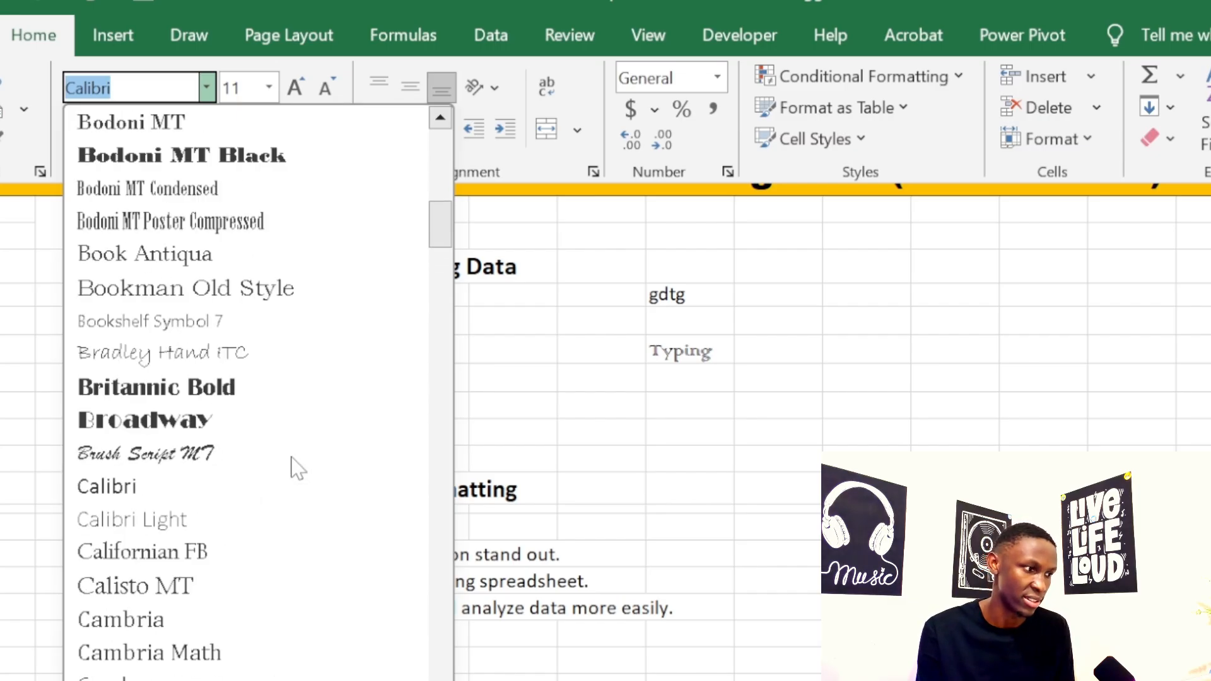
scroll(301, 416, up, 2)
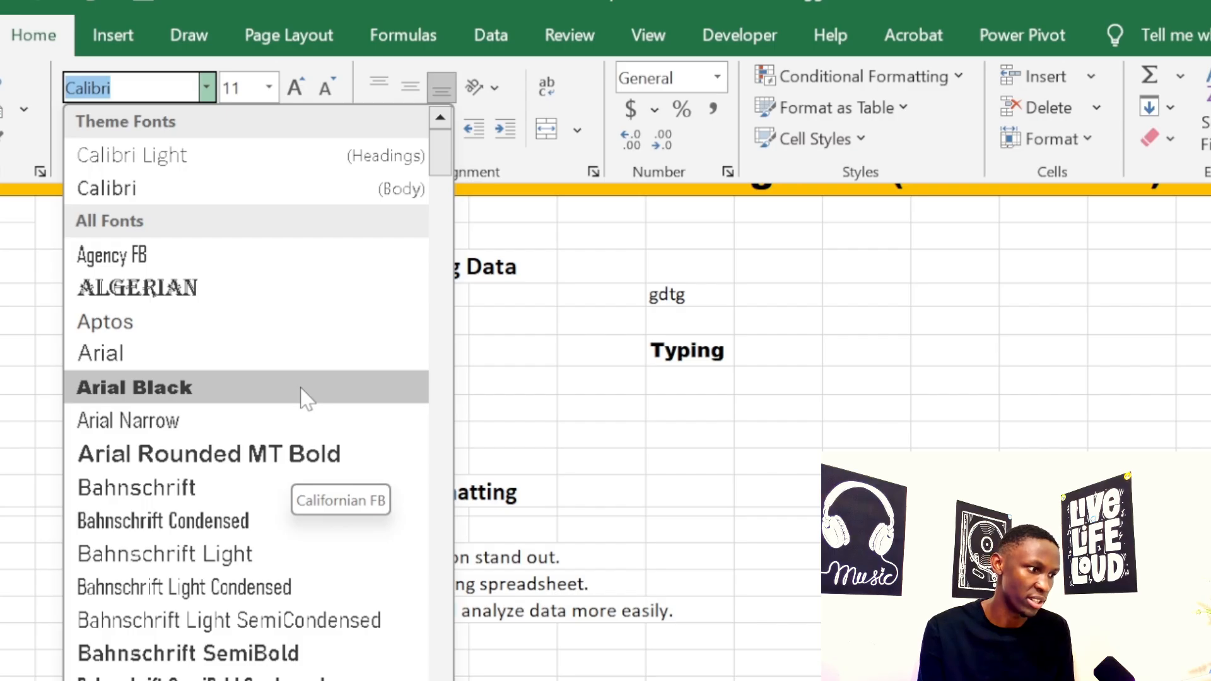
click(165, 390)
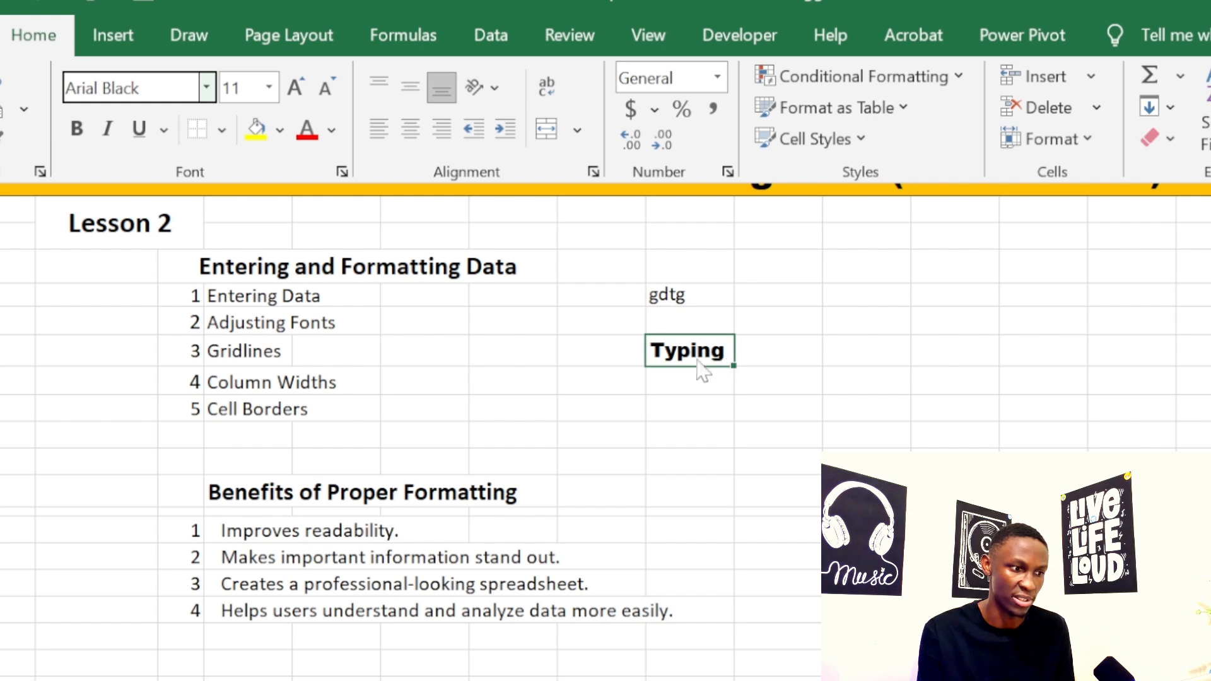
Step: Make the "Typing" text bold, italic and underlined
click(75, 140)
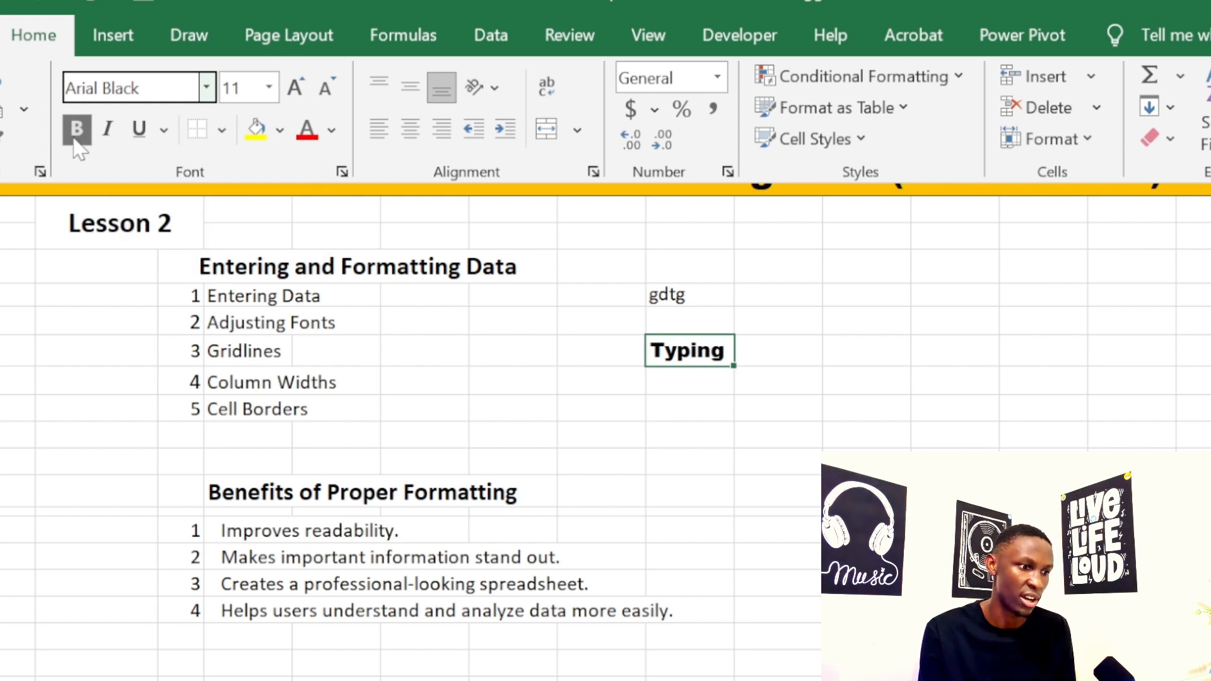
click(112, 131)
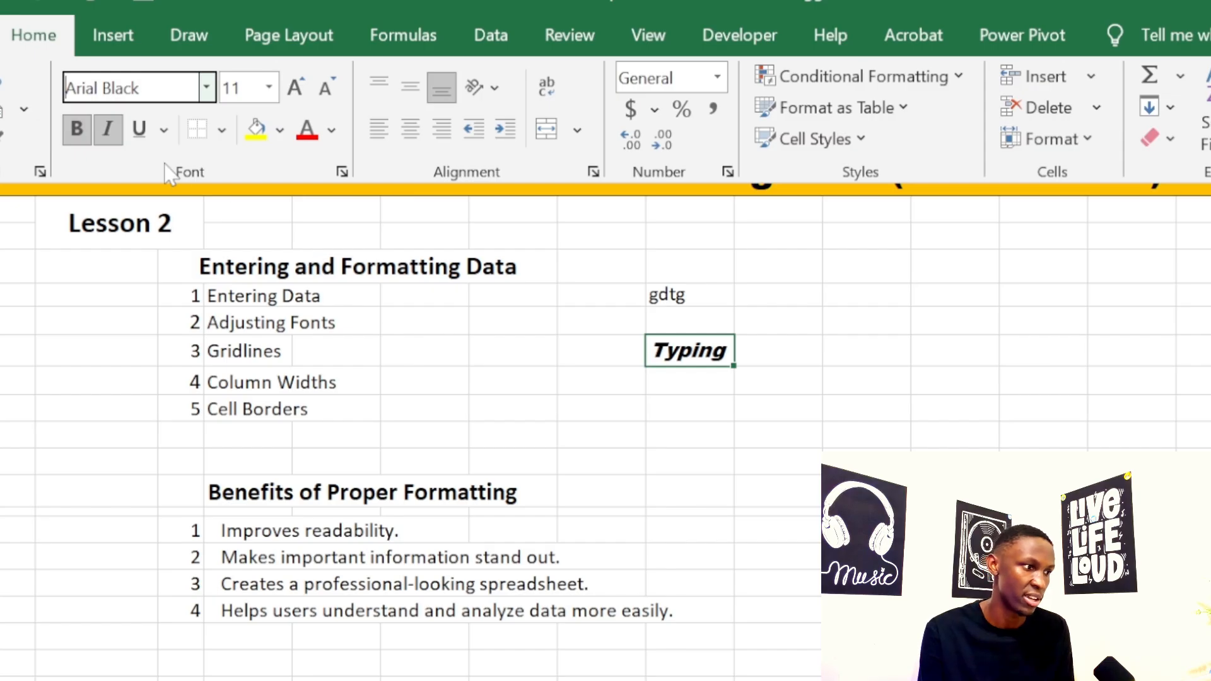
click(139, 136)
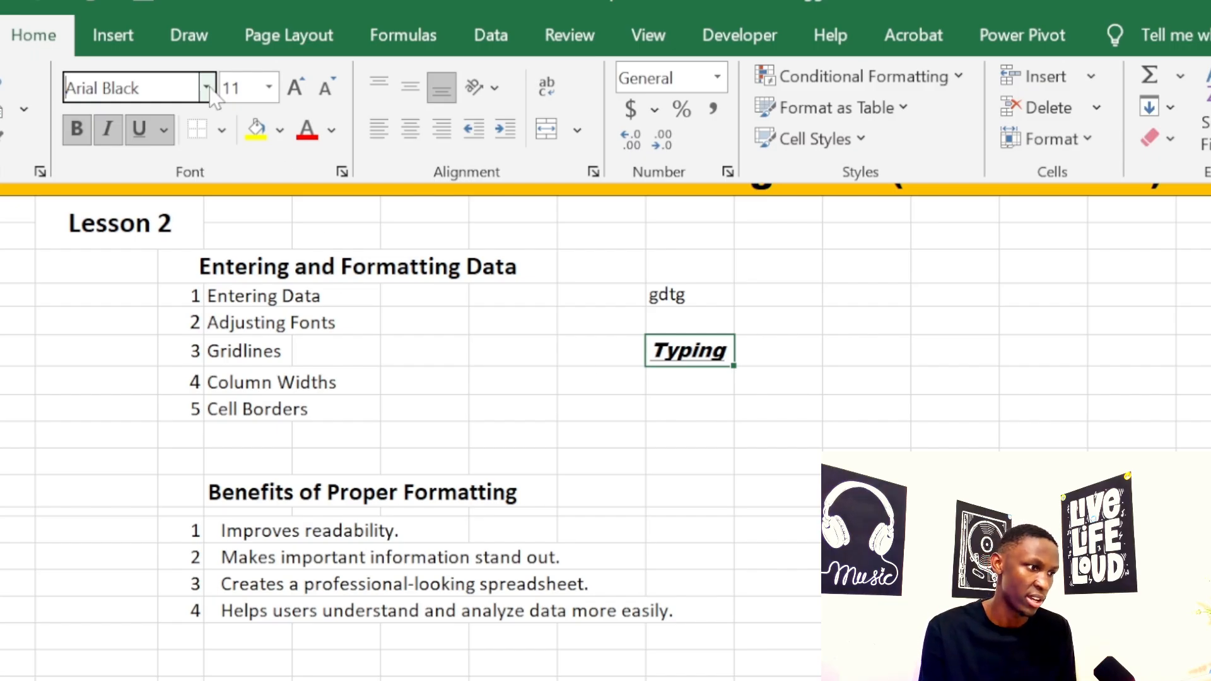
Step: Set the "Typing" text to font size 36, enlarge it to 48, and reduce it back to 36
click(270, 87)
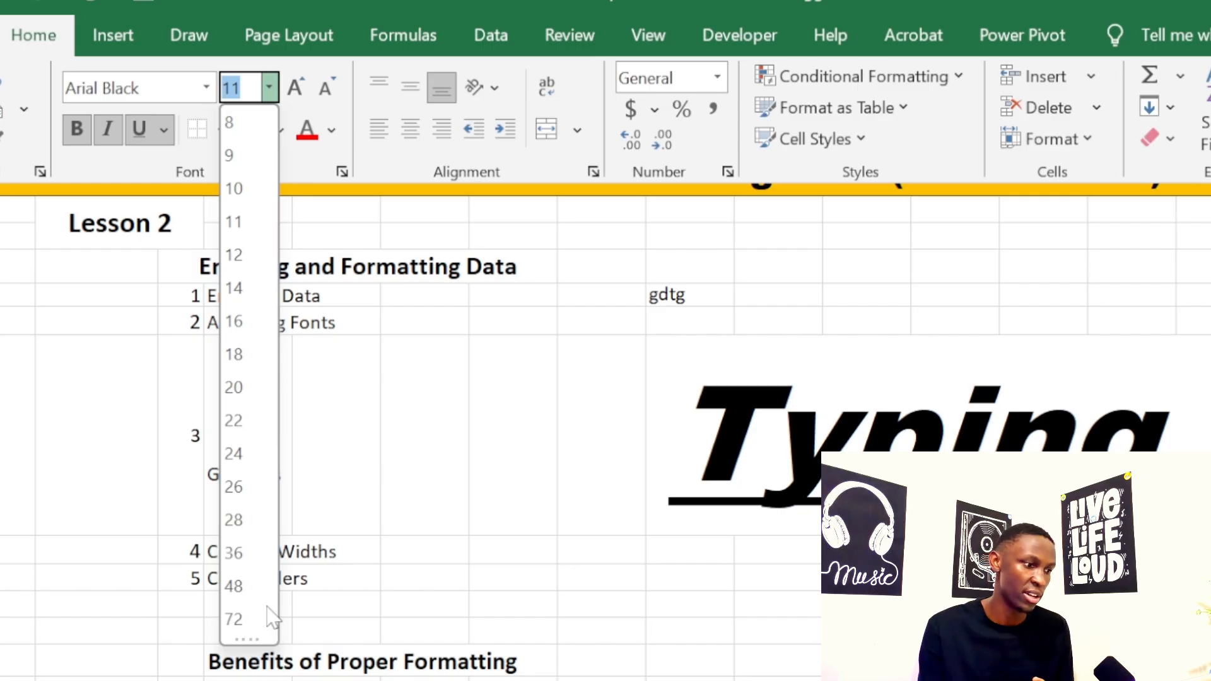
click(235, 553)
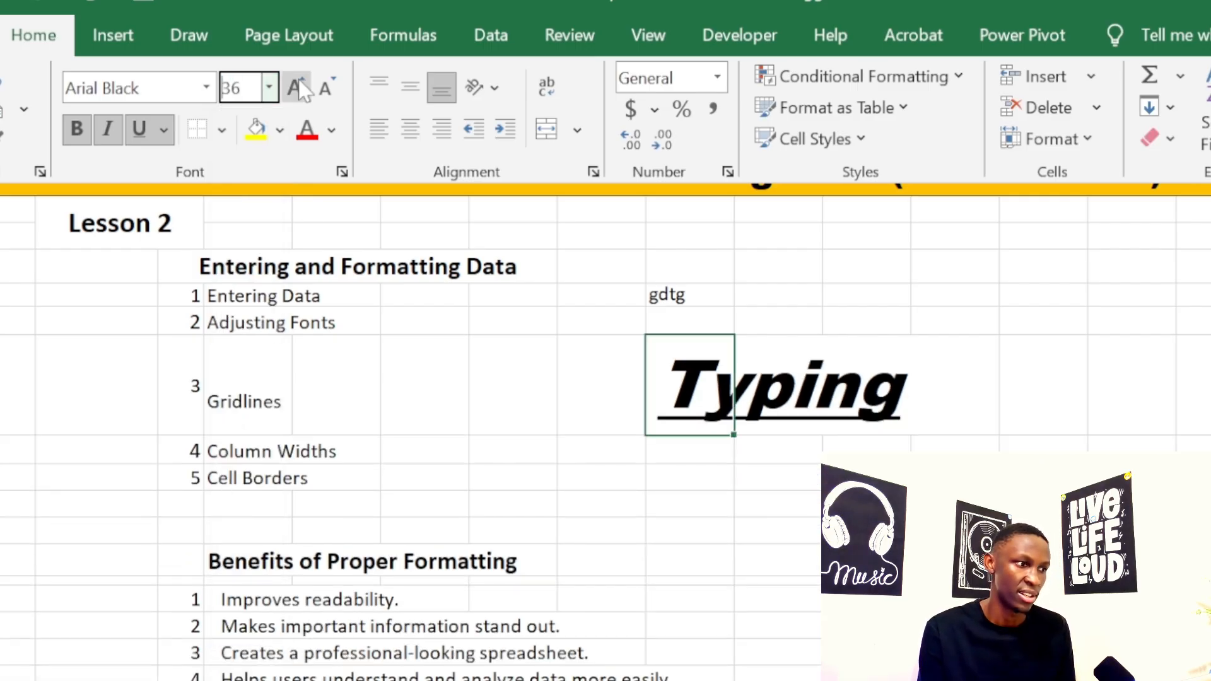
click(269, 88)
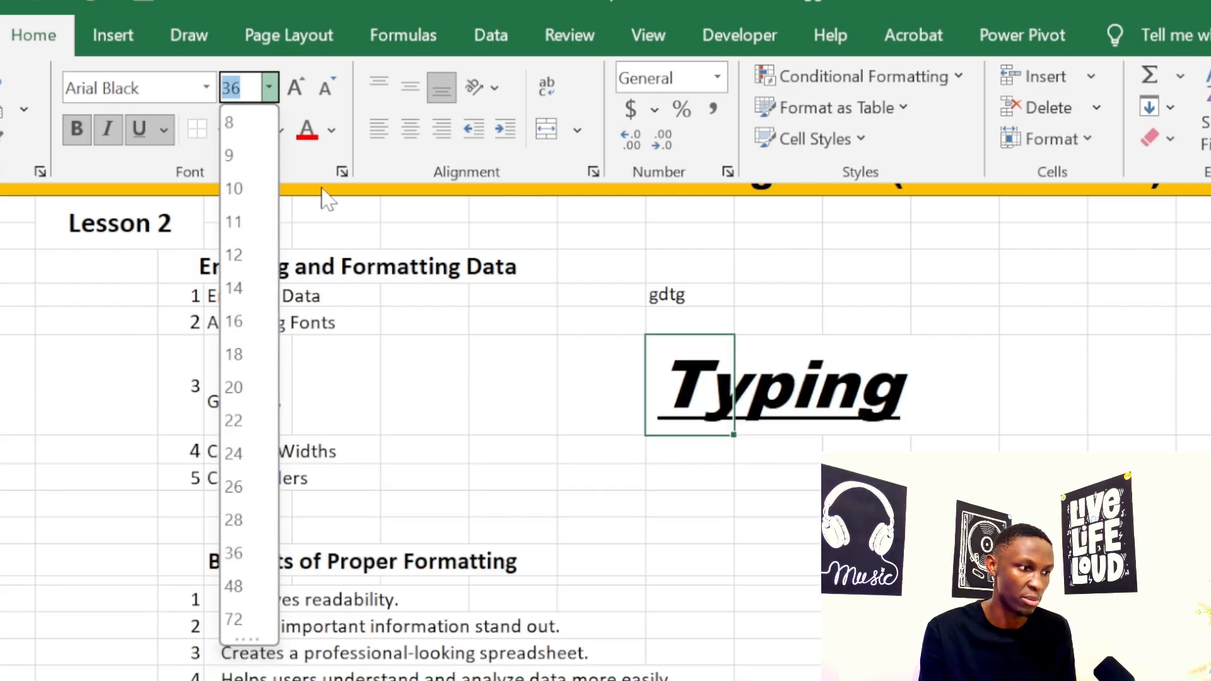
click(302, 91)
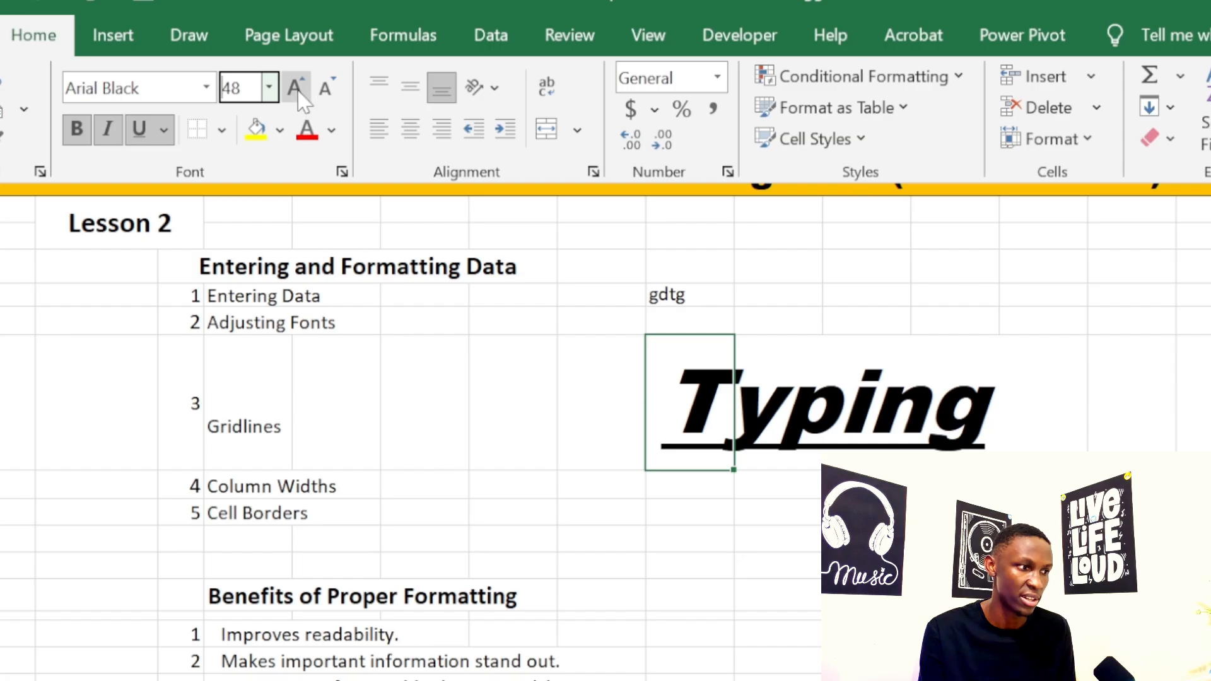
click(299, 90)
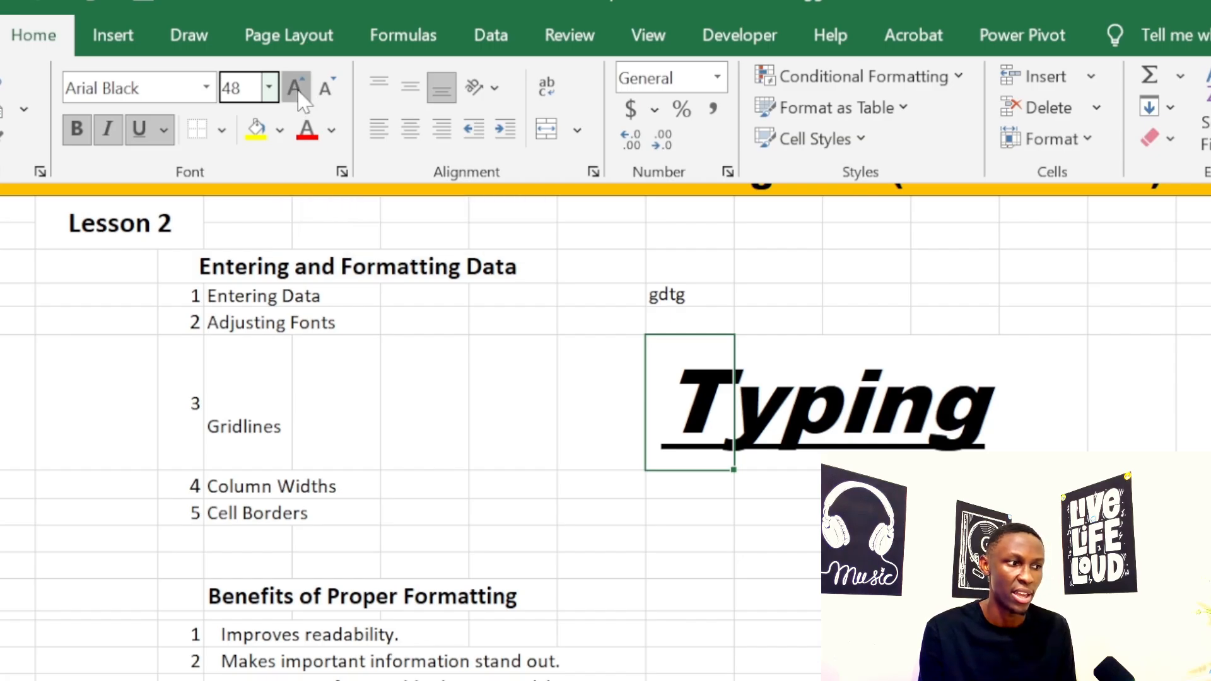
click(325, 88)
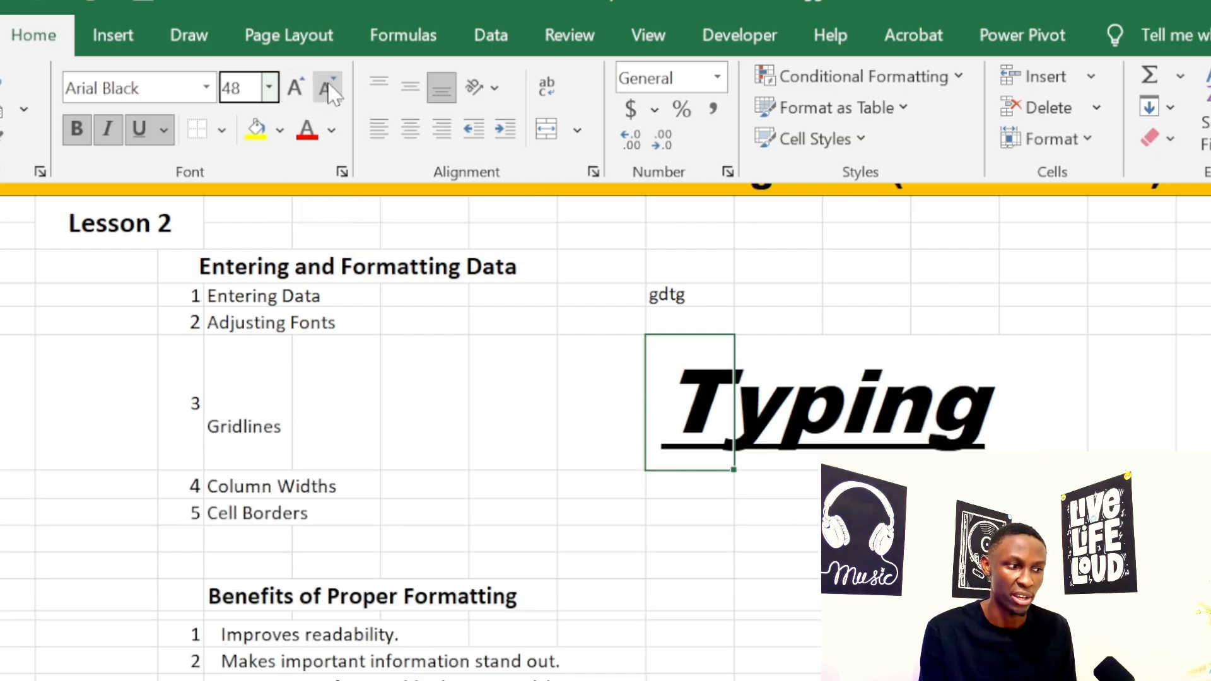
click(325, 88)
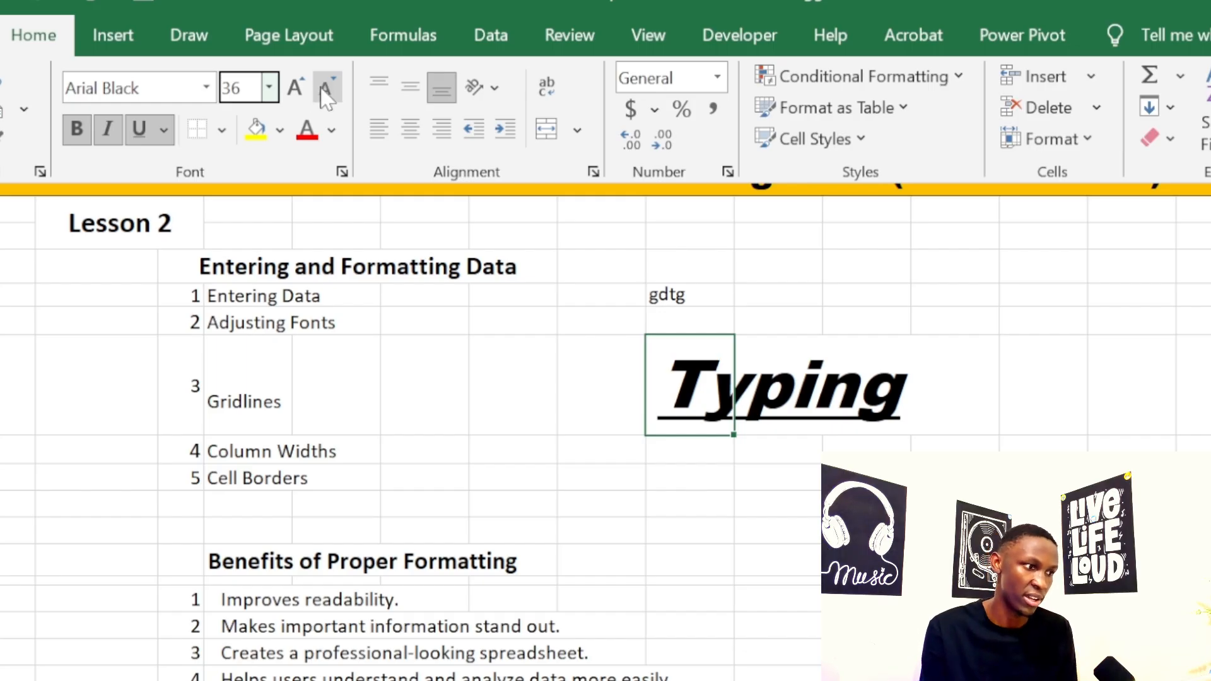
Step: Apply a dark orange fill to the "Typing" cell and set its text colour to black
click(290, 131)
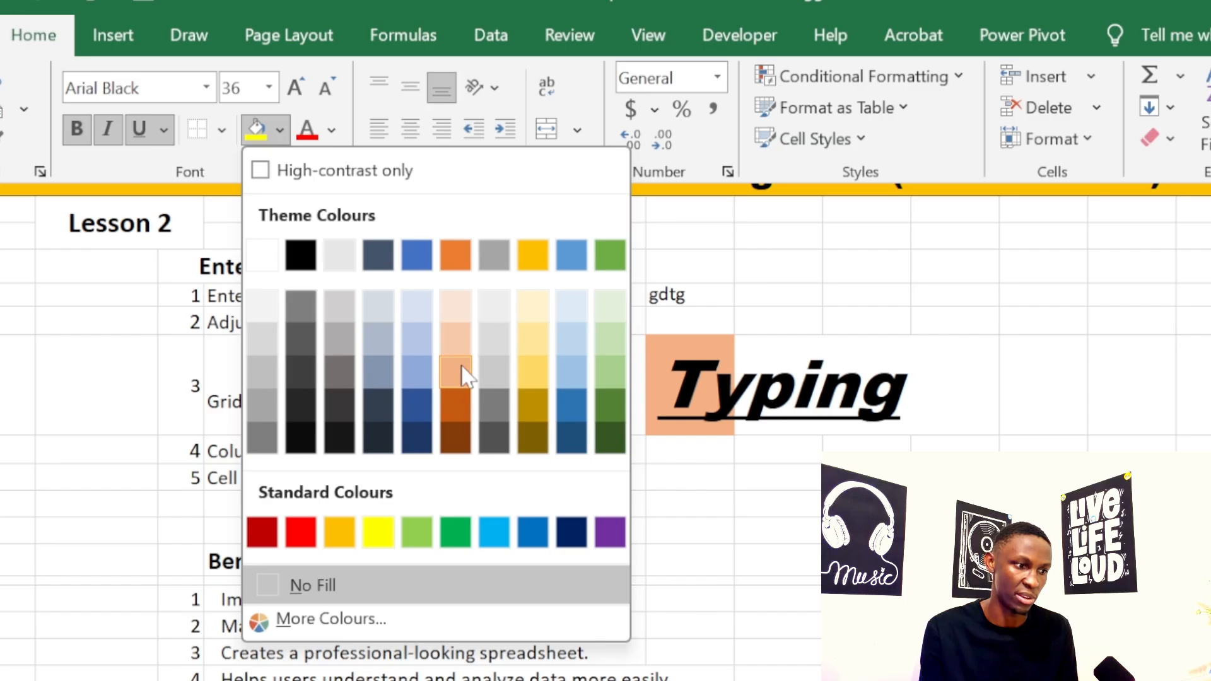
click(457, 403)
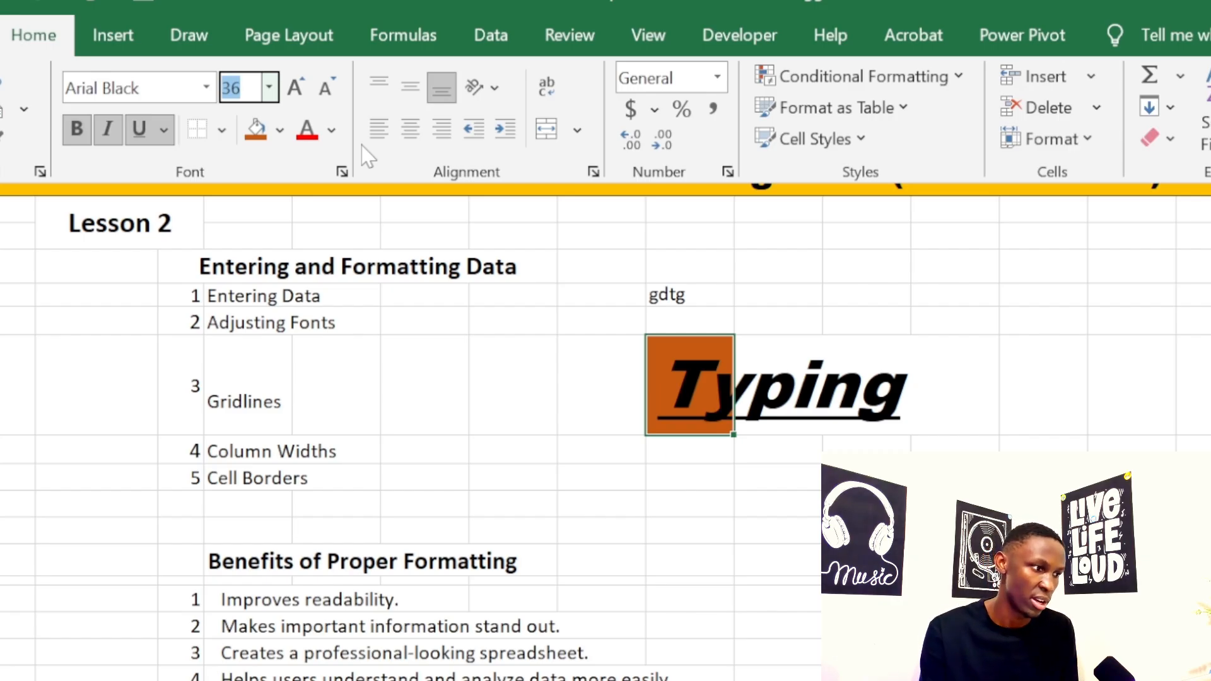
click(332, 130)
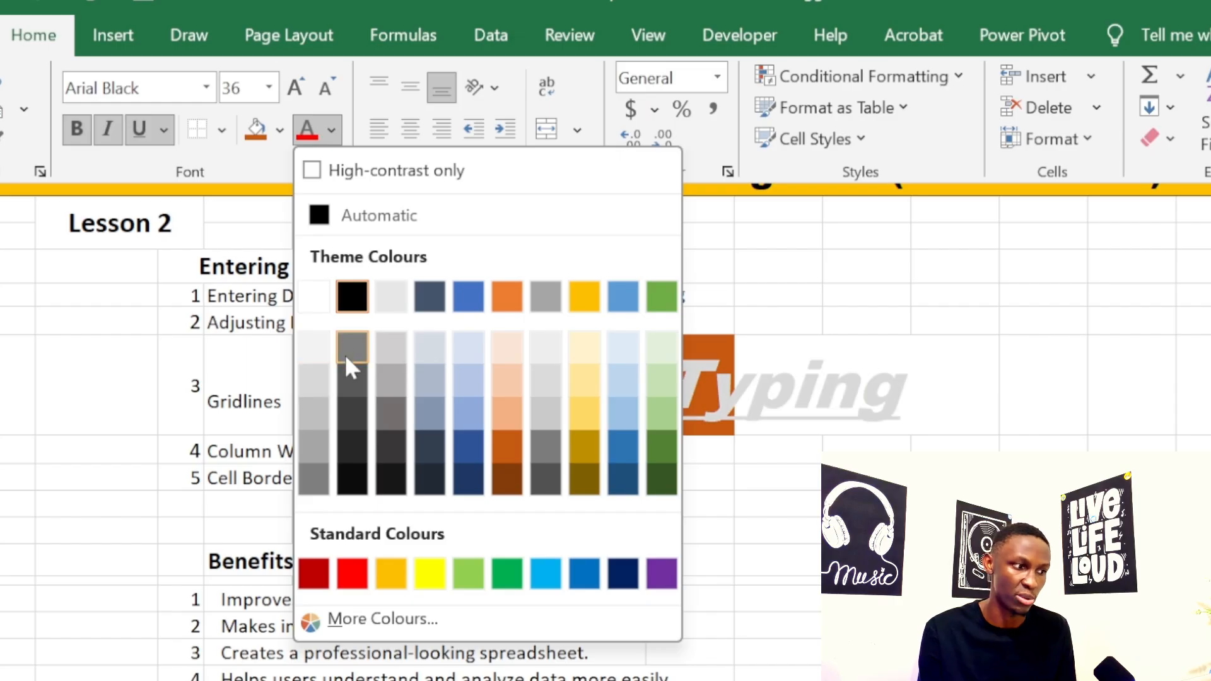
click(353, 296)
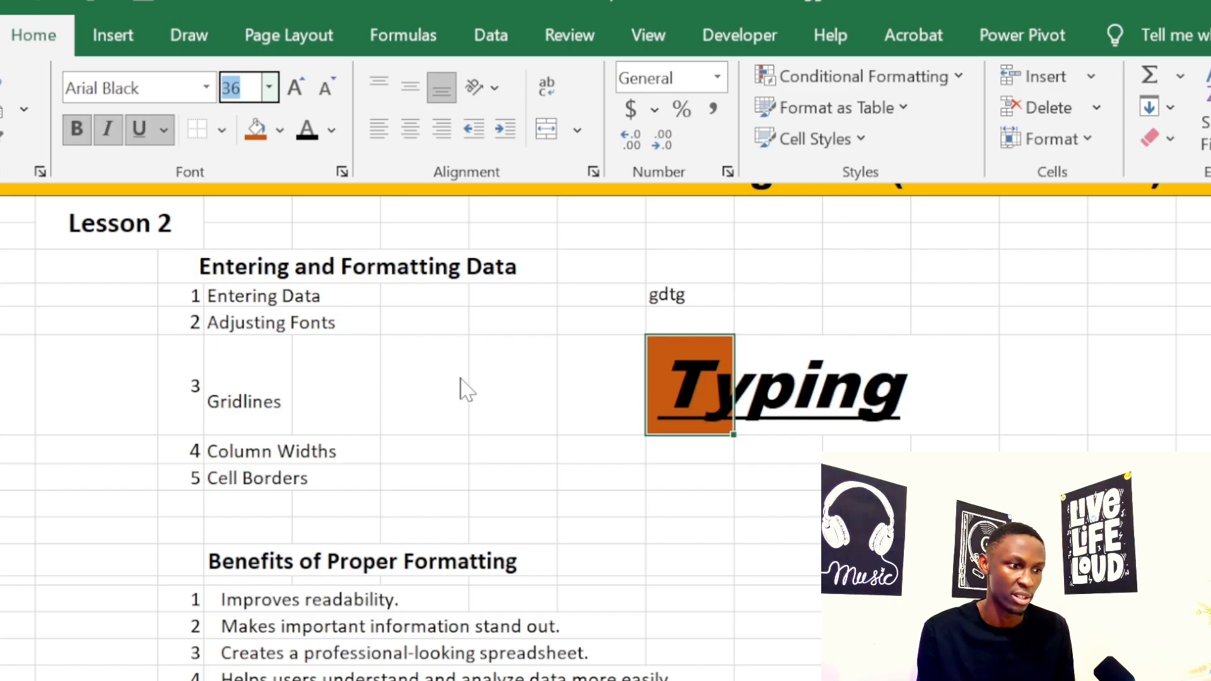
key(Escape)
click(571, 397)
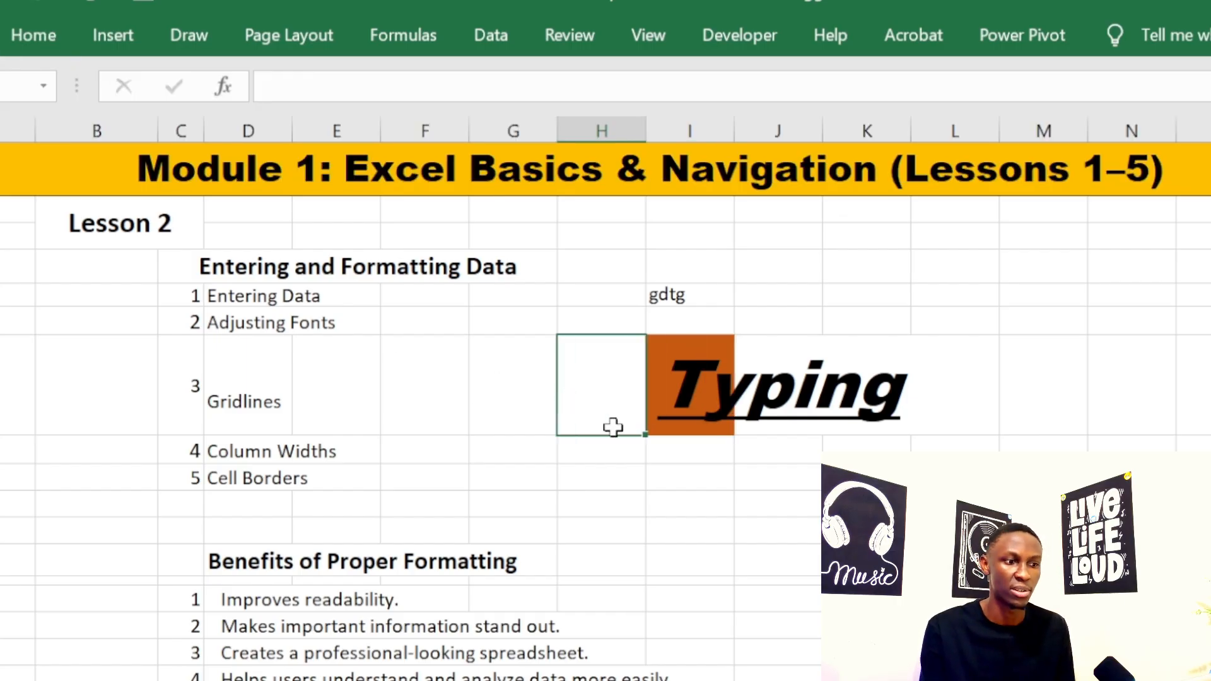
click(657, 373)
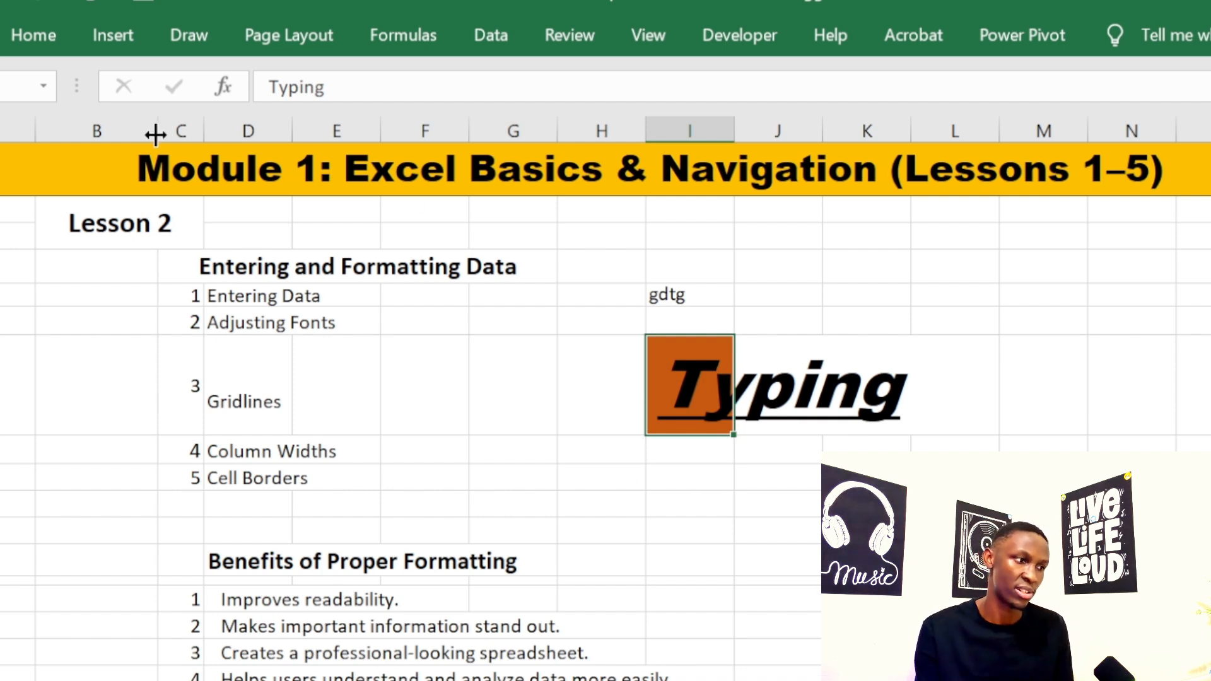
click(36, 31)
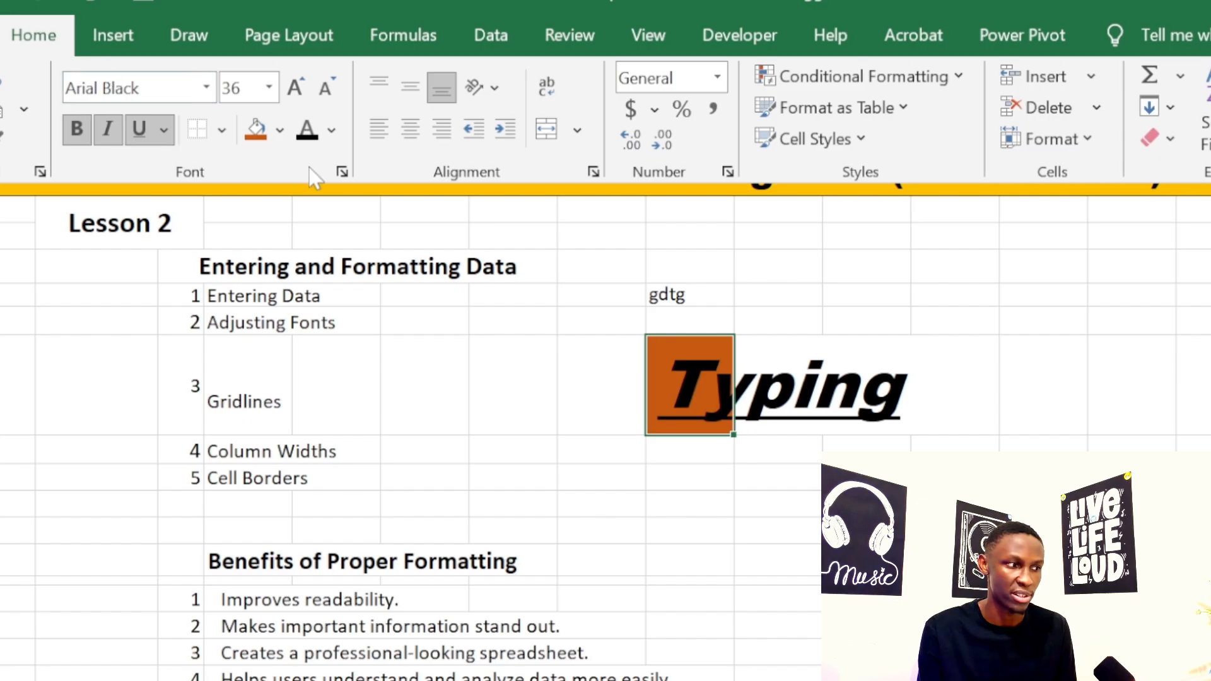
click(729, 514)
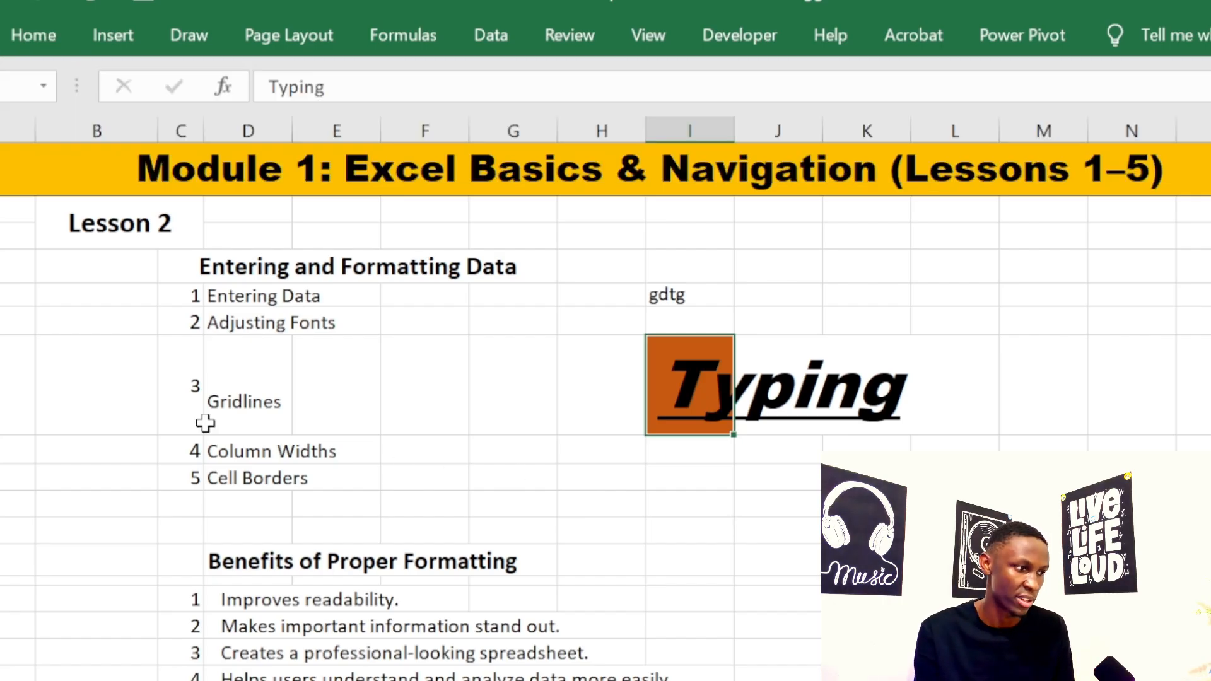
click(242, 404)
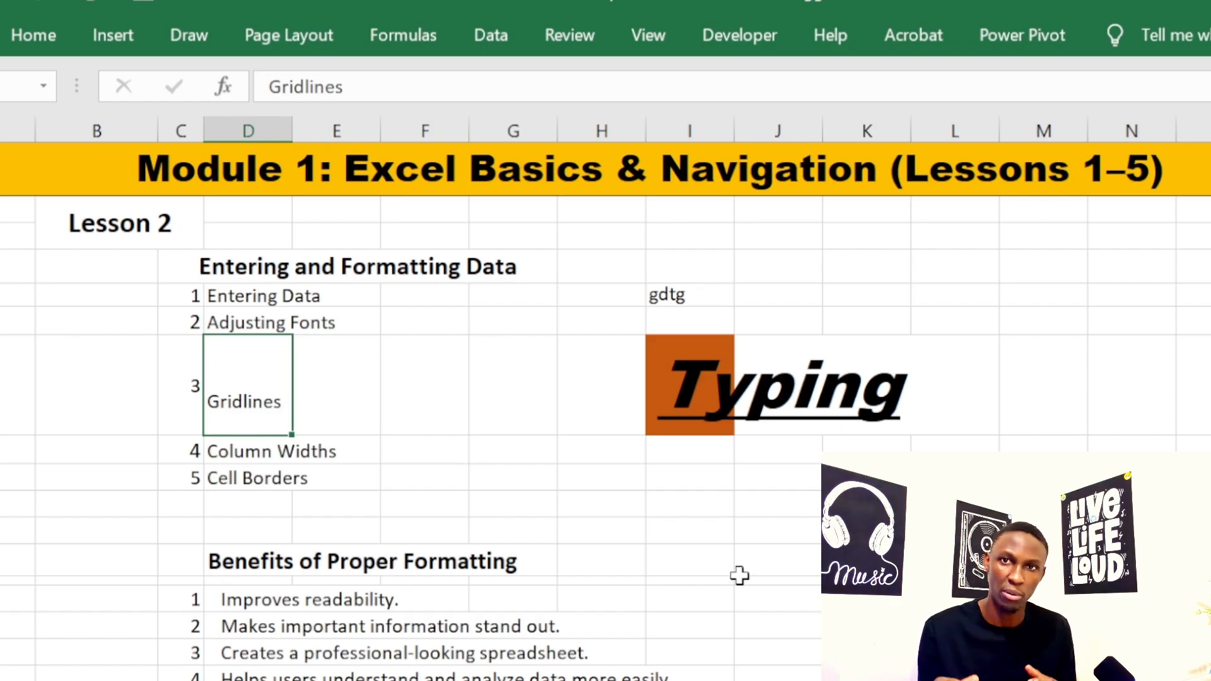
Step: Undo the colour, font size and underline changes made to the "Typing" cell
key(ctrl+z)
key(ctrl+z)
key(ctrl+z)
key(ctrl+z)
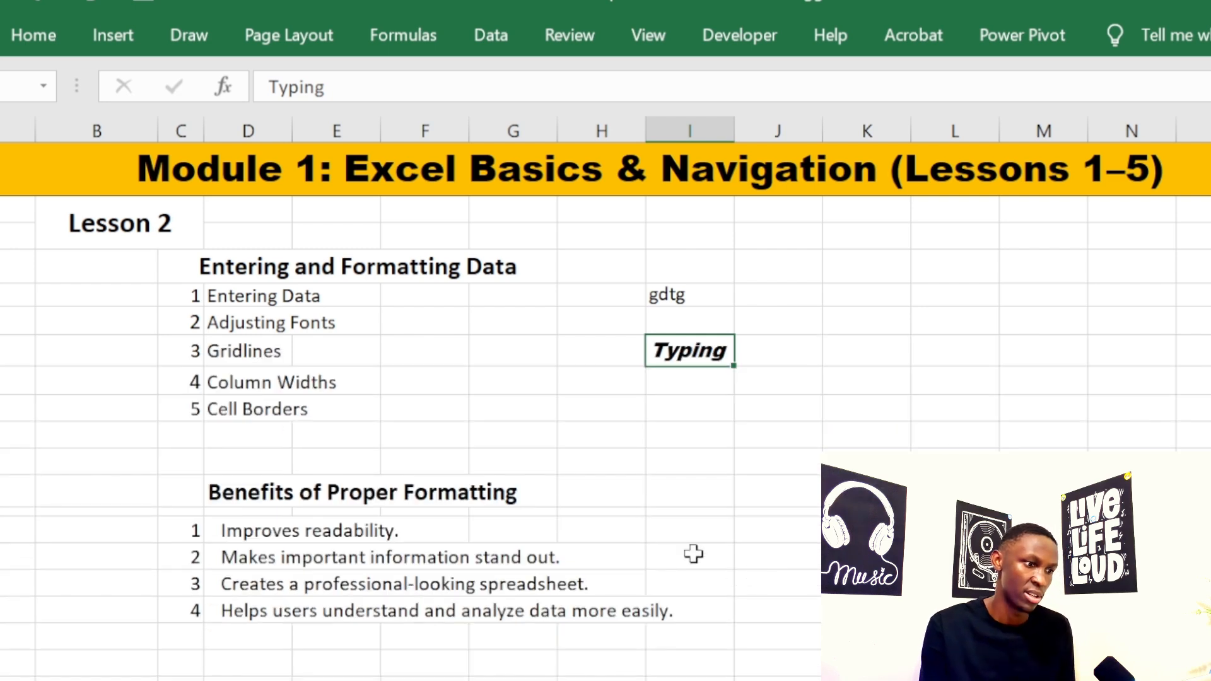
click(663, 442)
Step: Examine the worksheet gridlines across the empty cells in columns J to N and around the lesson content in columns B to J
click(265, 355)
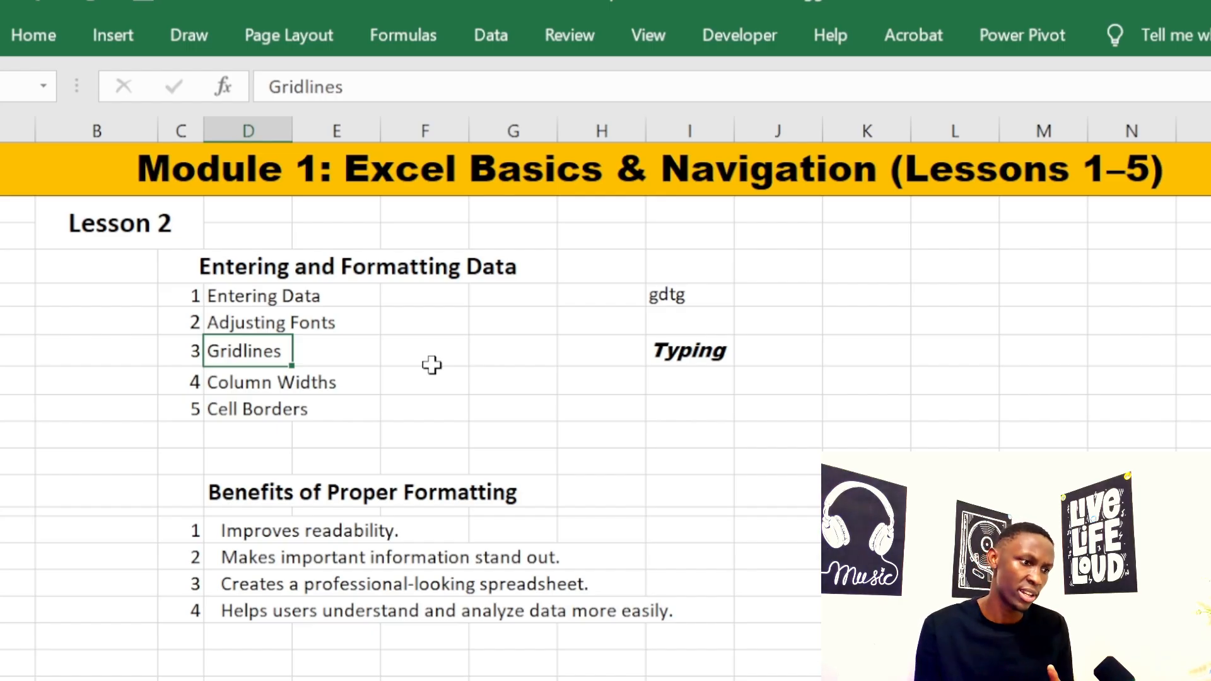
click(795, 265)
drag(795, 264, 1196, 669)
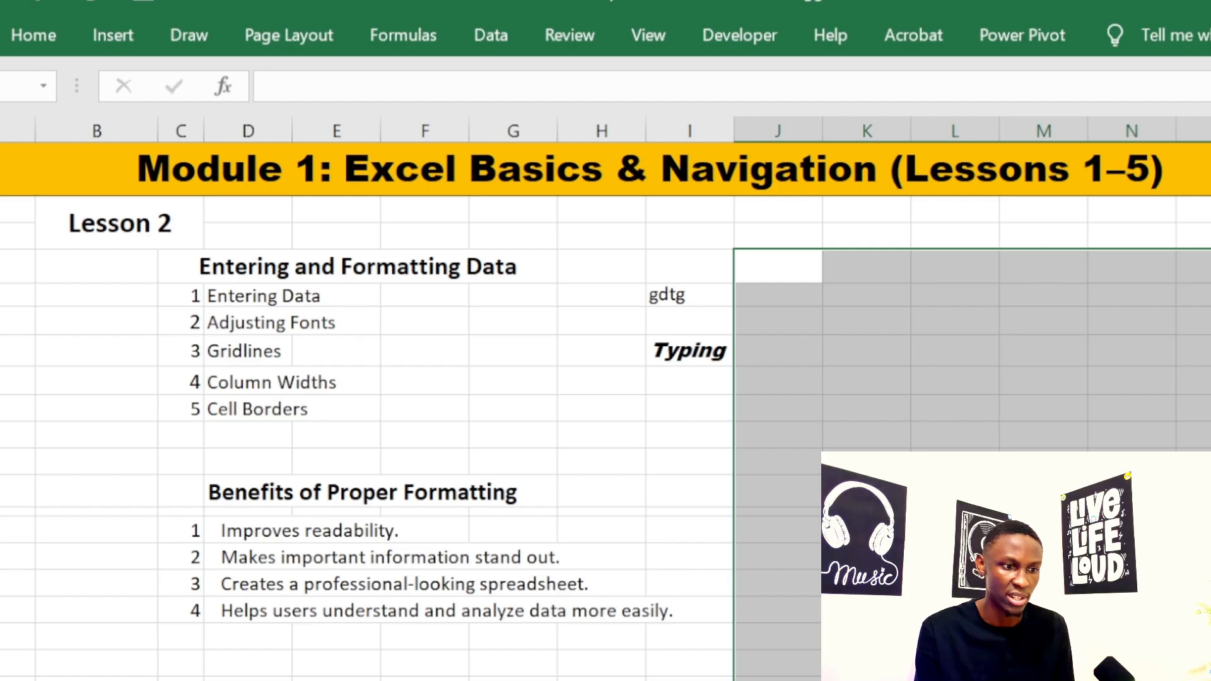
drag(806, 347, 1206, 348)
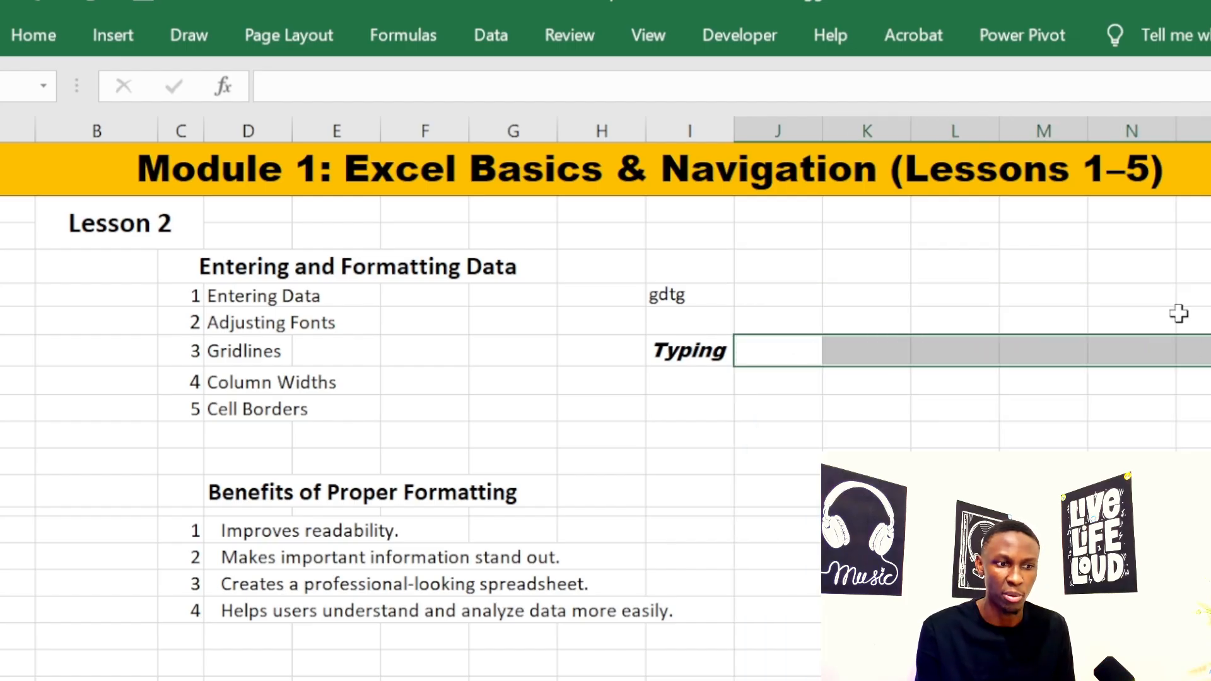
drag(1127, 265, 1129, 499)
drag(789, 410, 1207, 435)
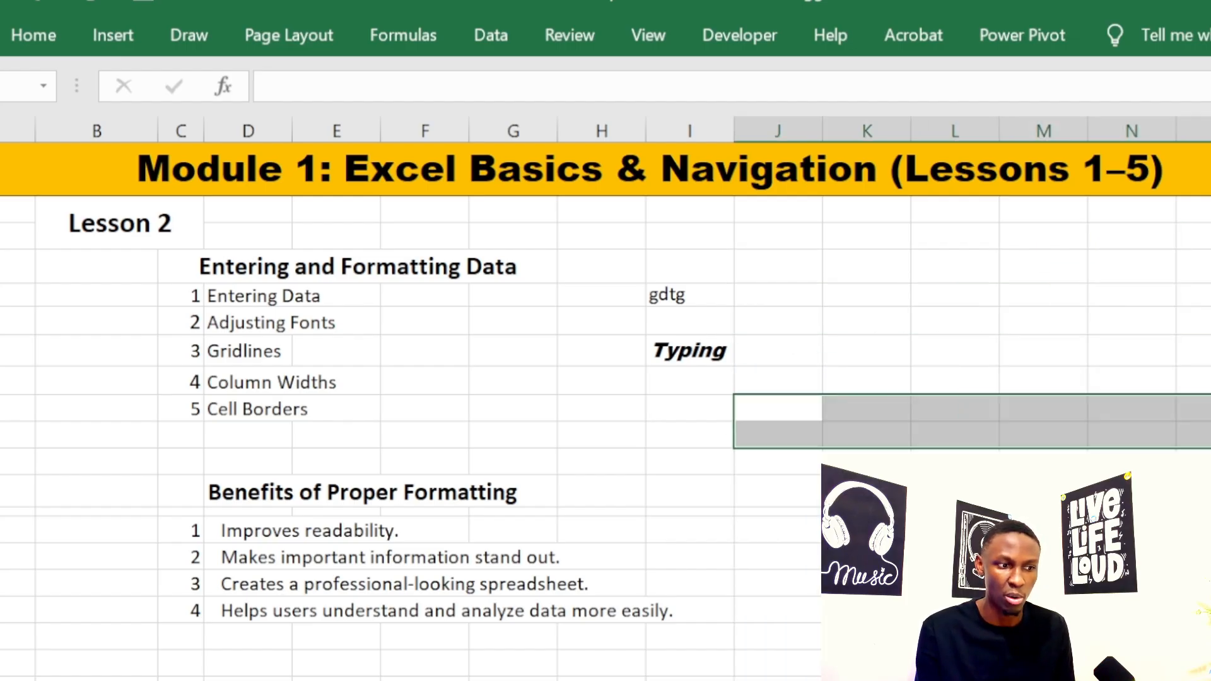
drag(1117, 302, 1129, 499)
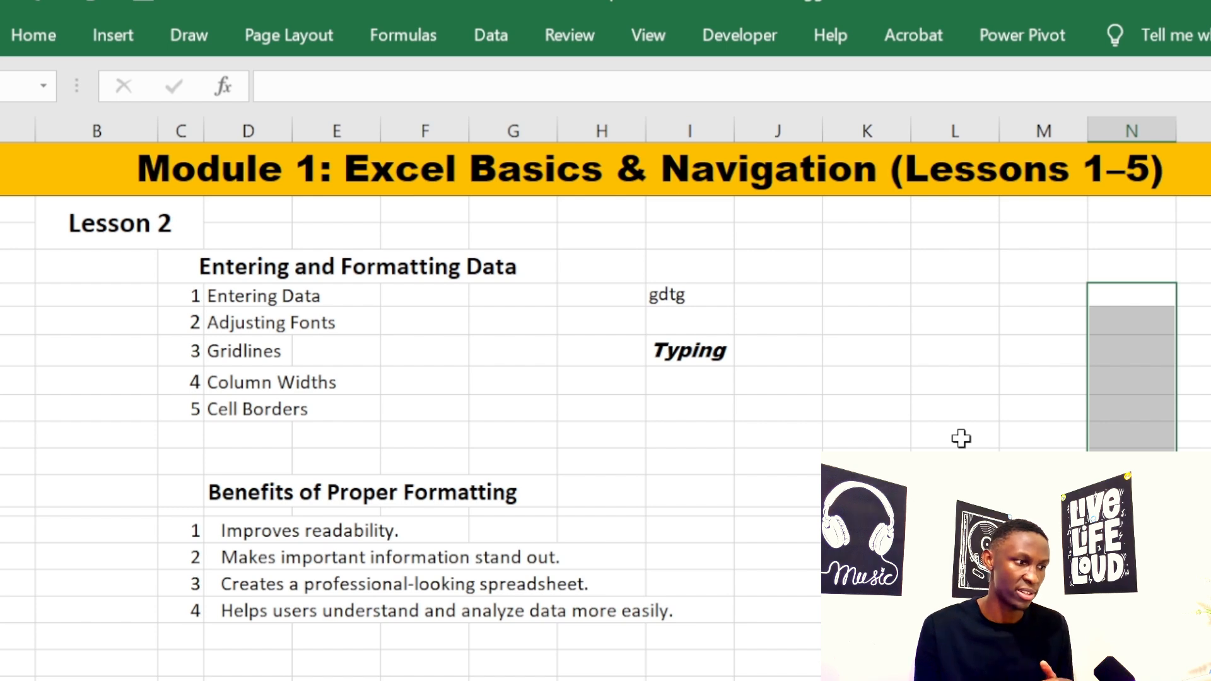
drag(410, 273, 807, 678)
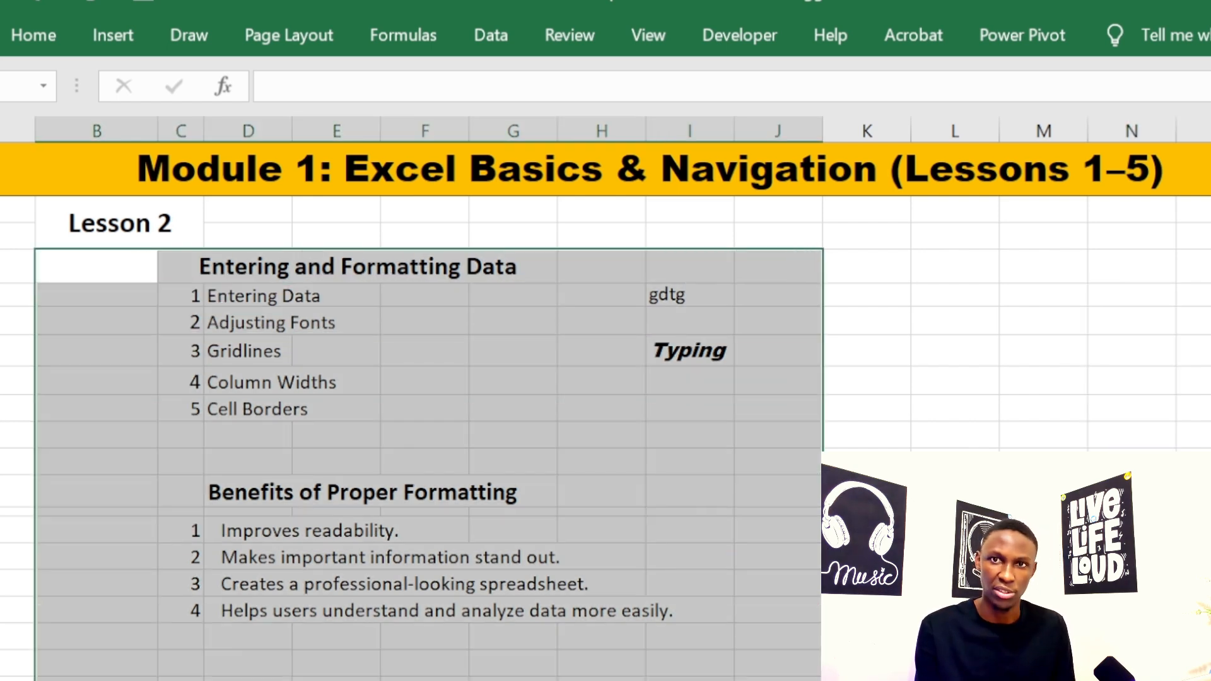
click(868, 403)
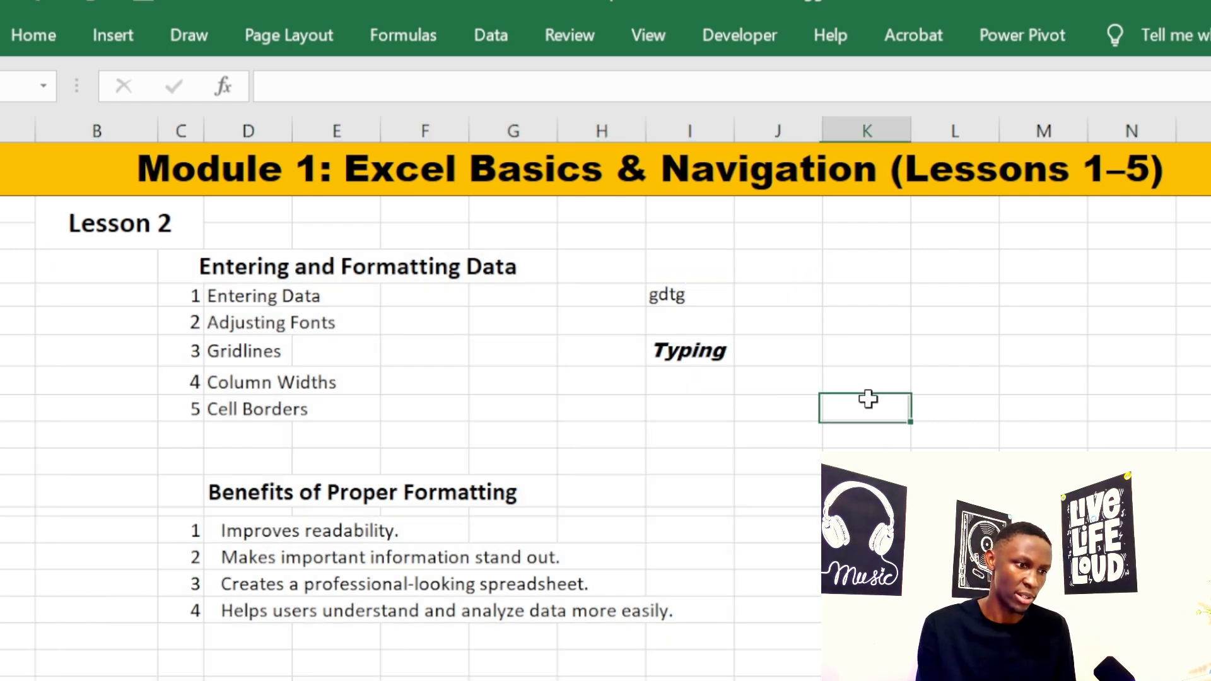
Step: Hide the worksheet gridlines, and turn them back on
click(269, 351)
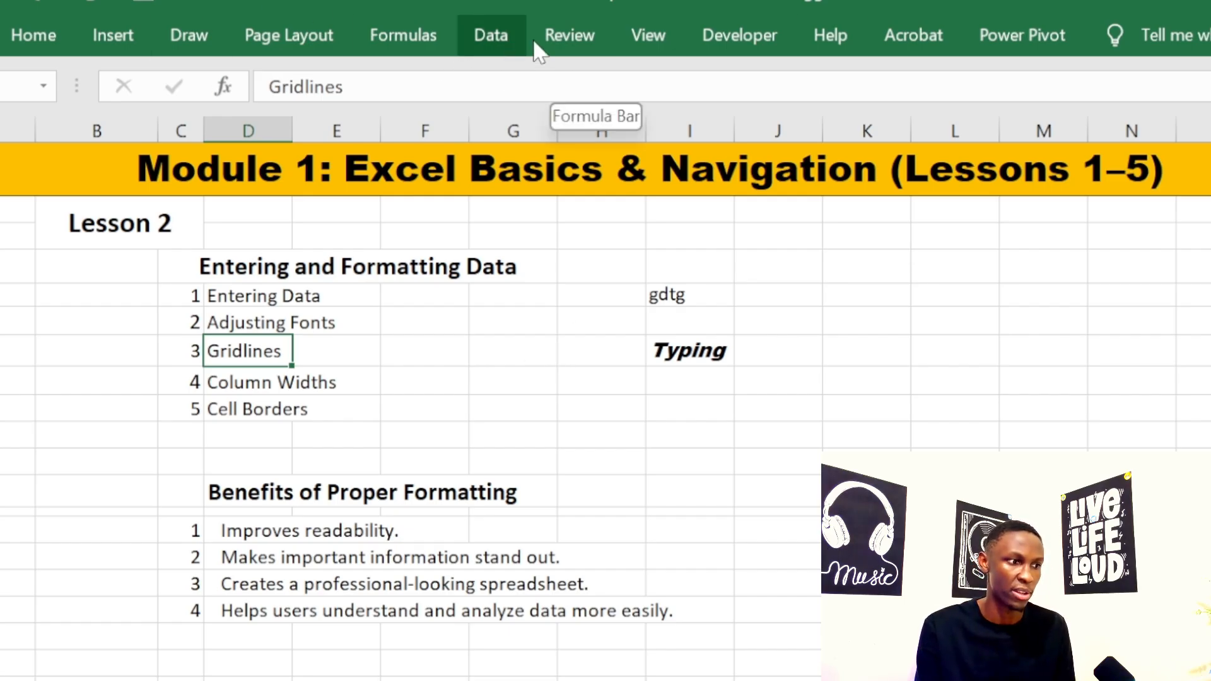
click(642, 37)
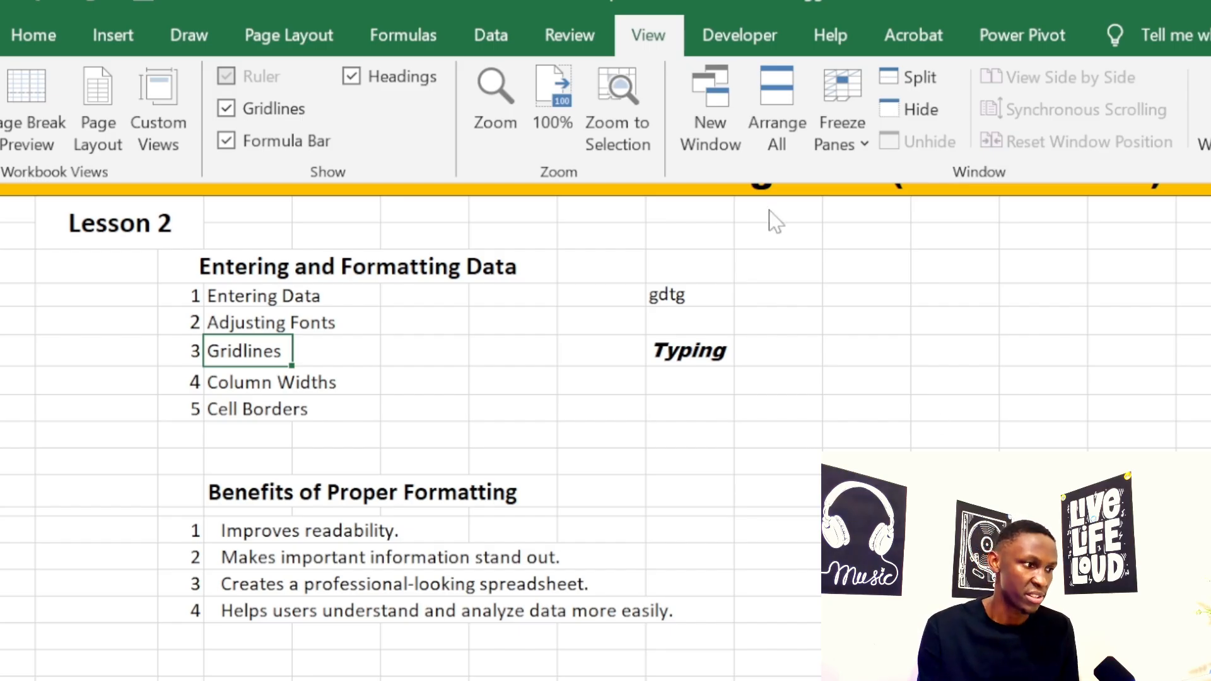
click(225, 115)
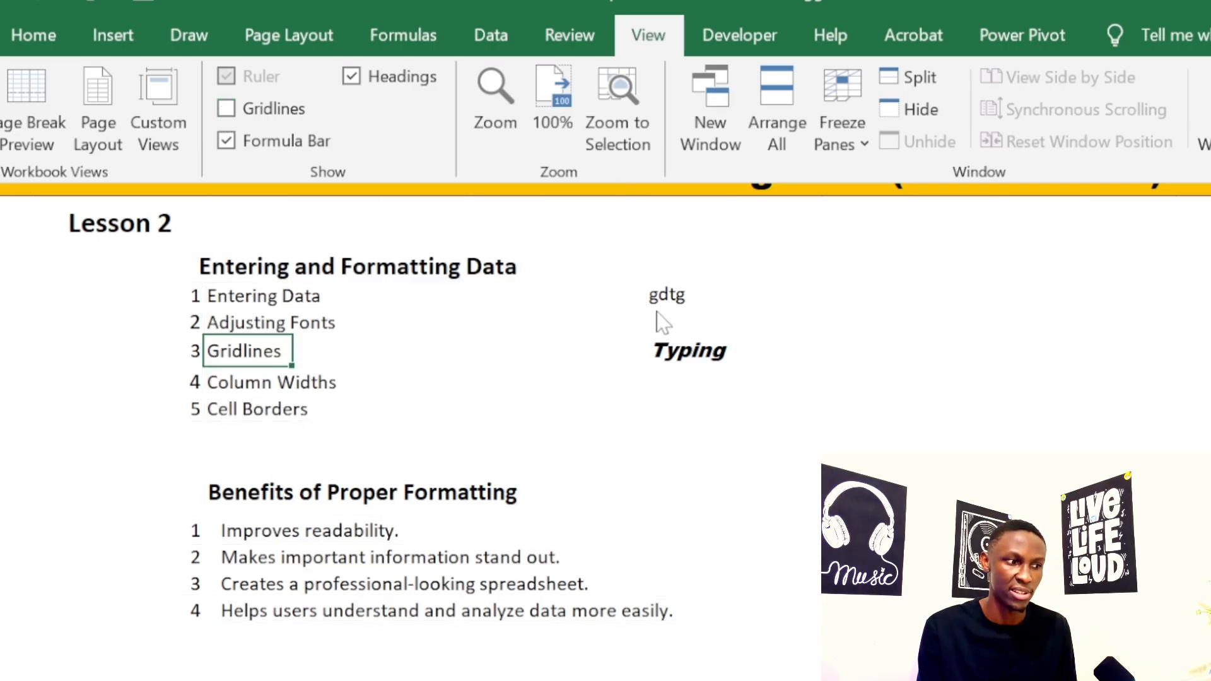
click(674, 424)
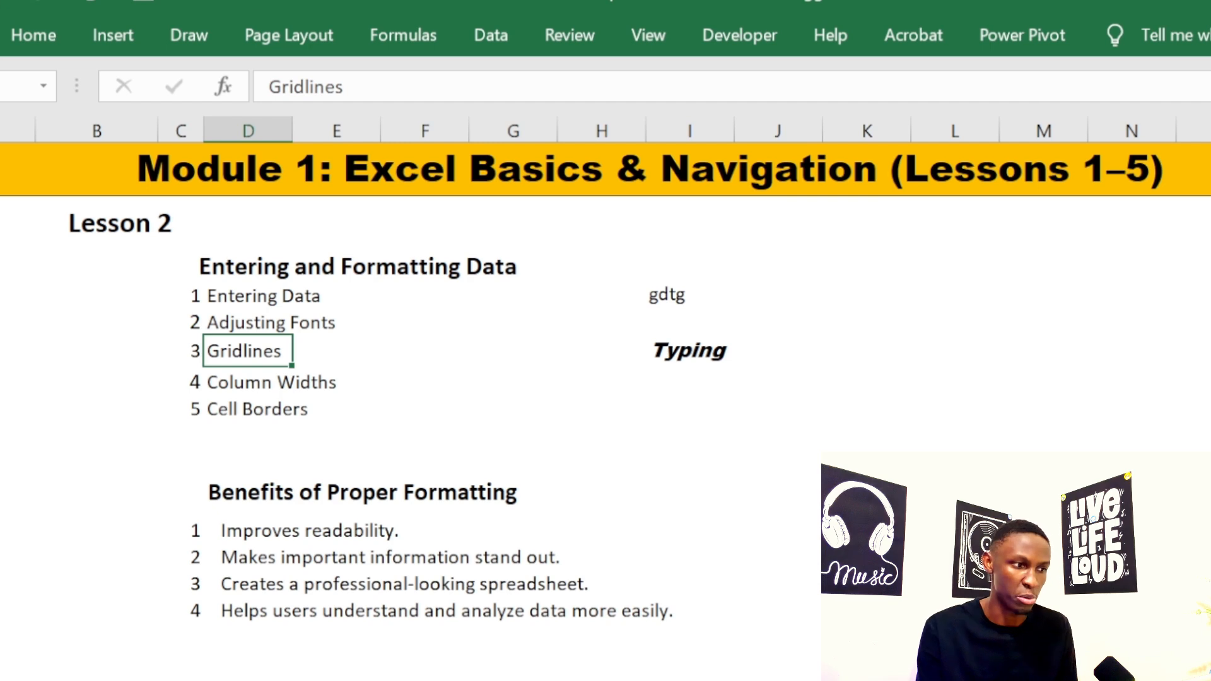
click(640, 32)
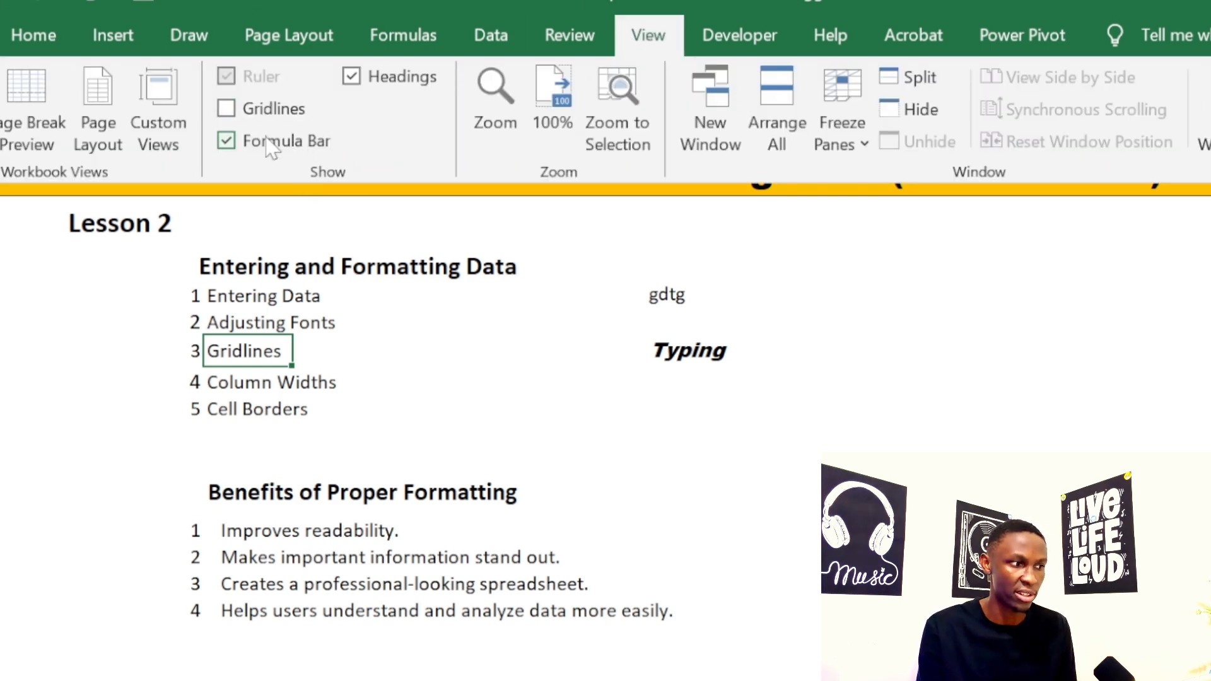
click(227, 110)
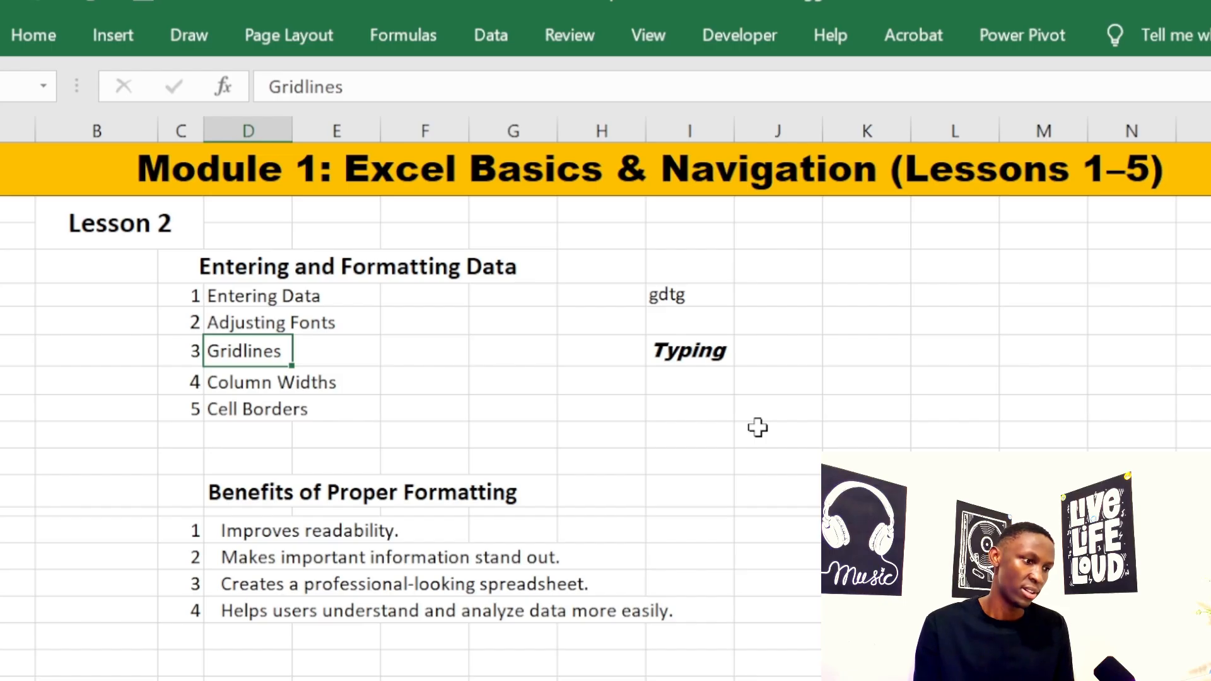
Step: Examine the "Column Widths" entry and how the texts under "Benefits of Proper Formatting" extend across the columns
click(250, 377)
click(377, 385)
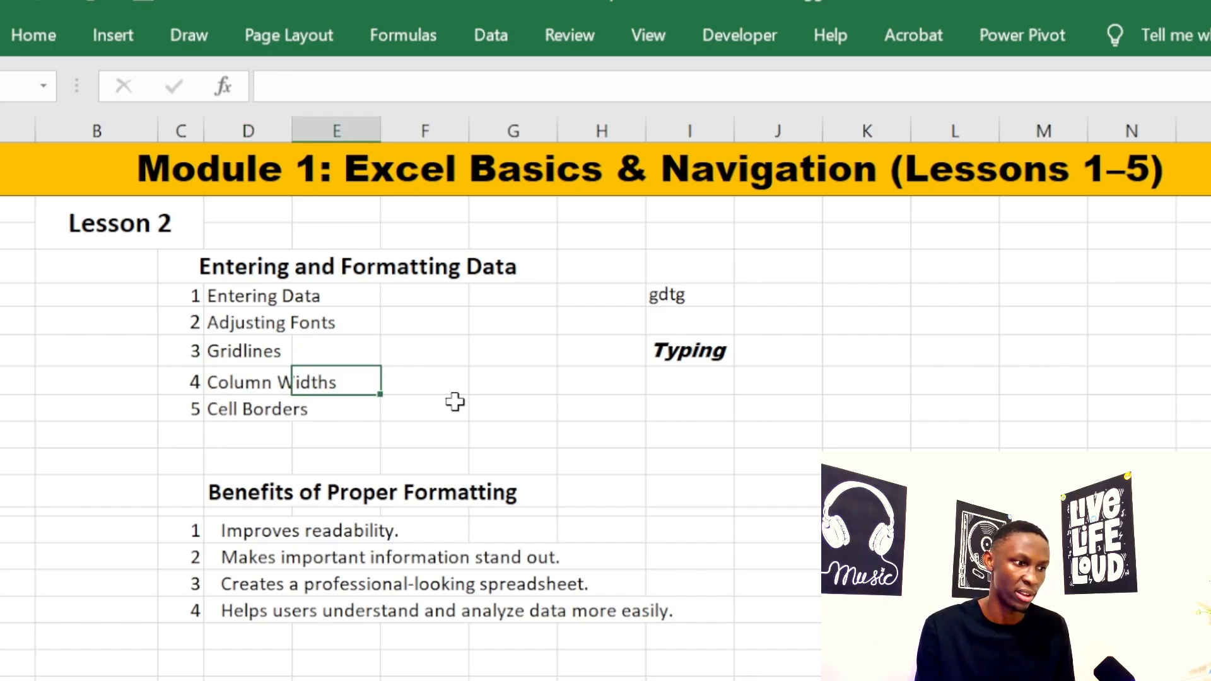
click(456, 406)
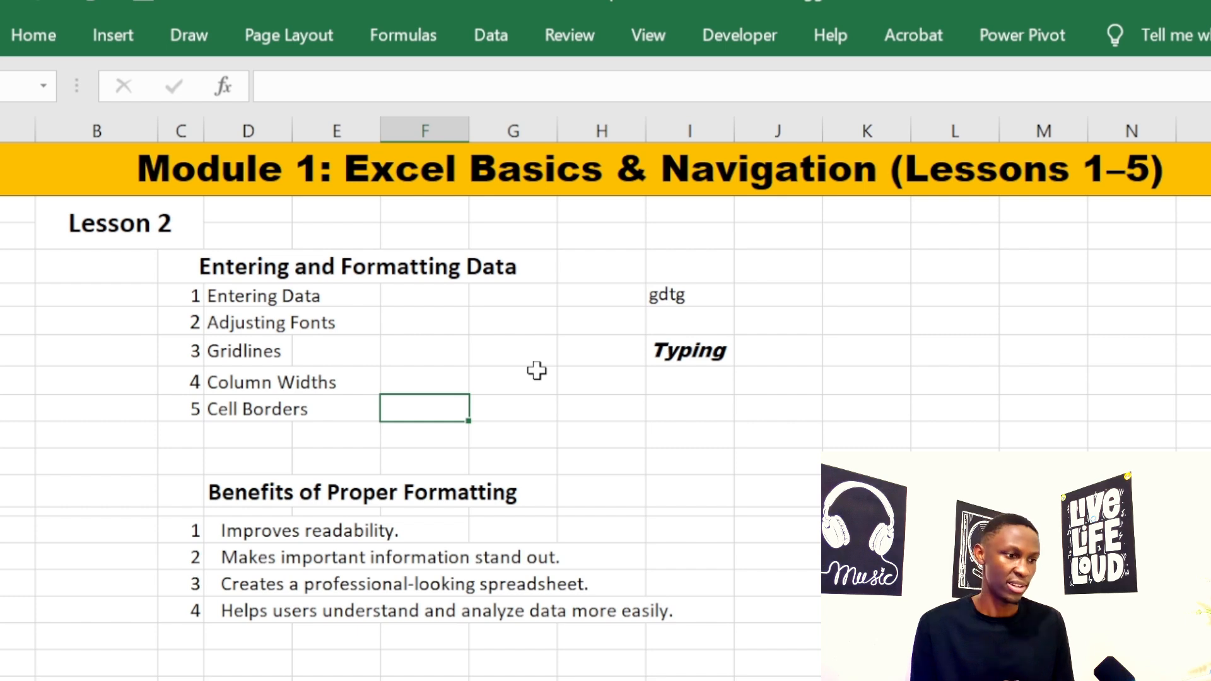
click(198, 494)
drag(198, 493, 656, 622)
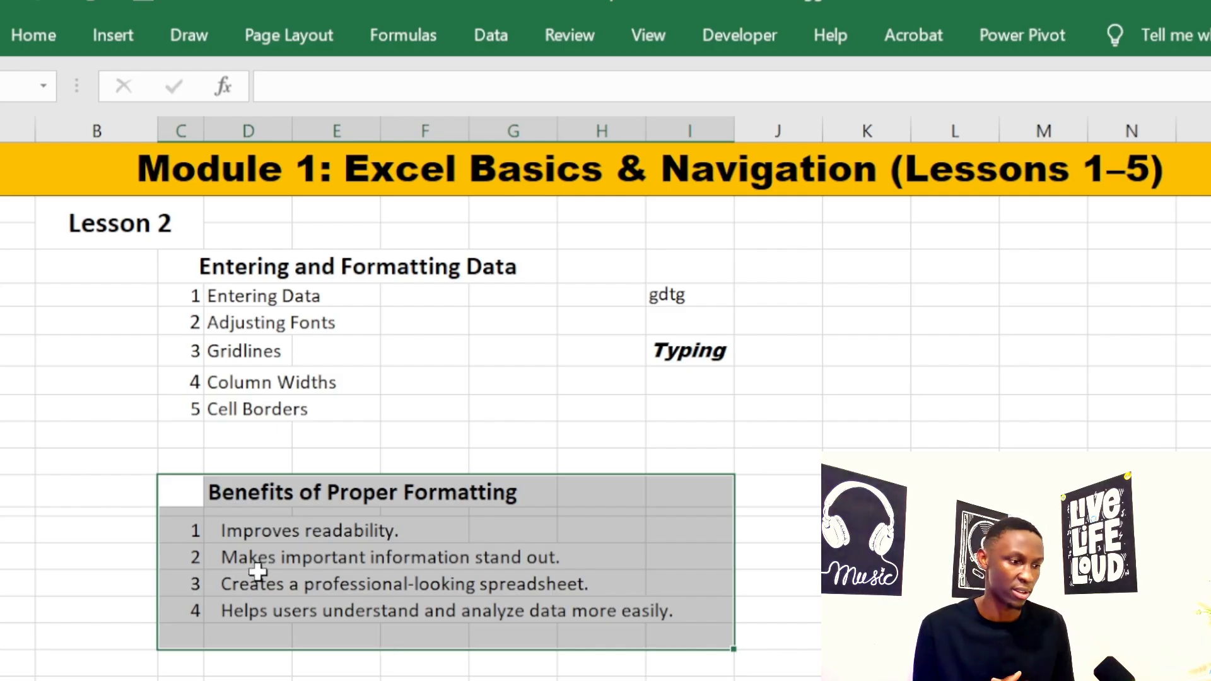
click(268, 533)
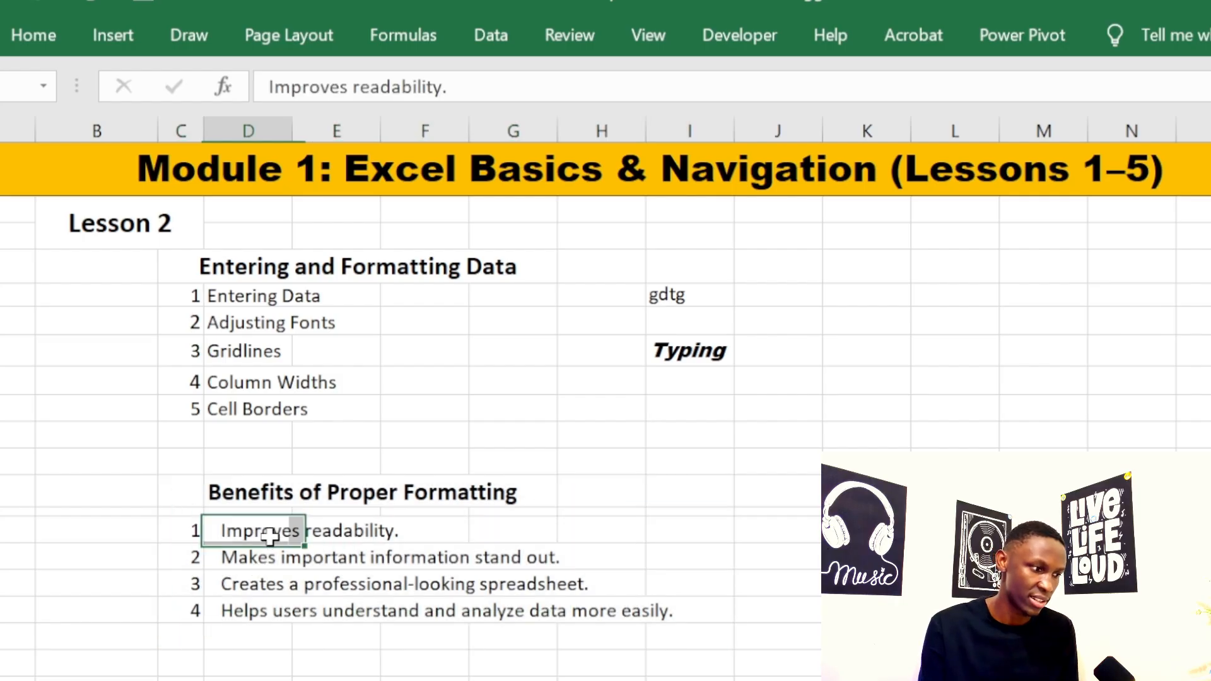
click(250, 559)
click(245, 530)
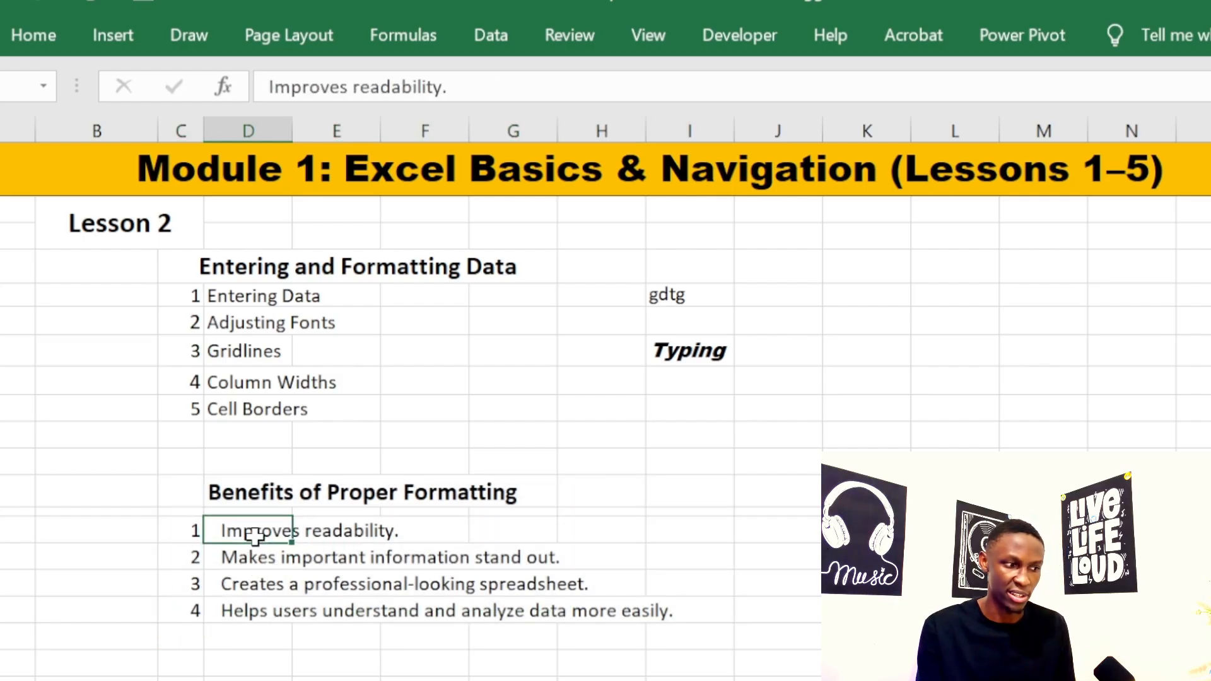
Step: Enter "Dog" and "Gog" in column E beside the first and second benefits
click(320, 534)
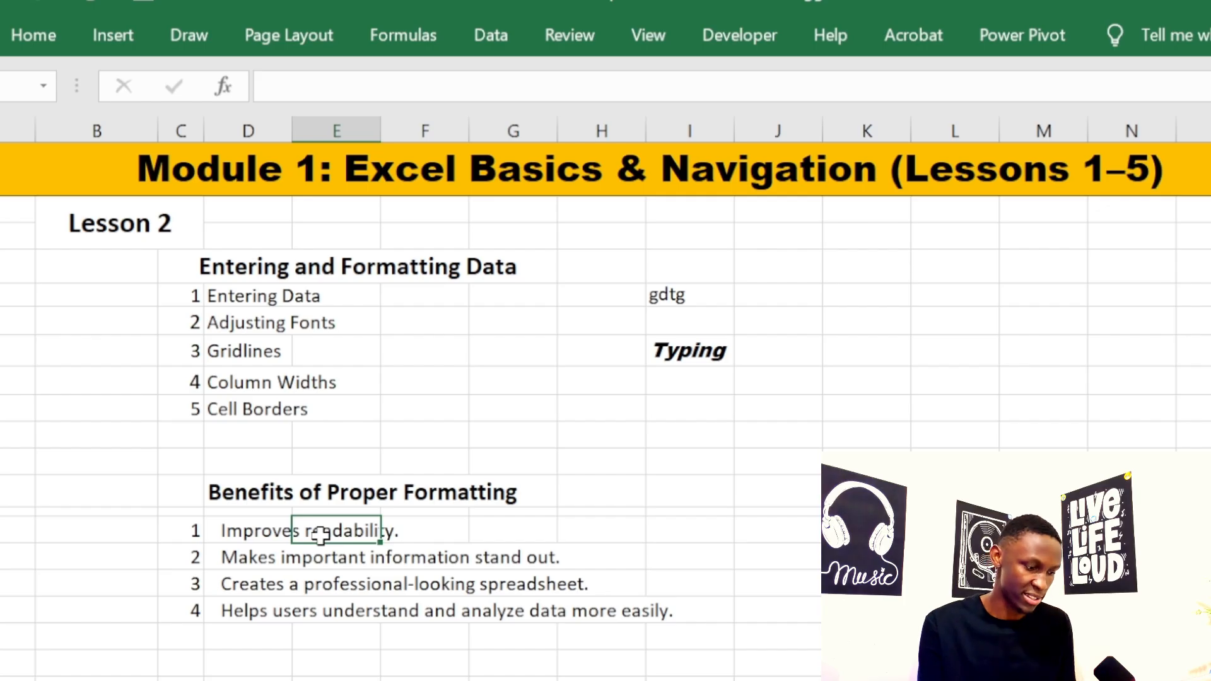
text(Dog)
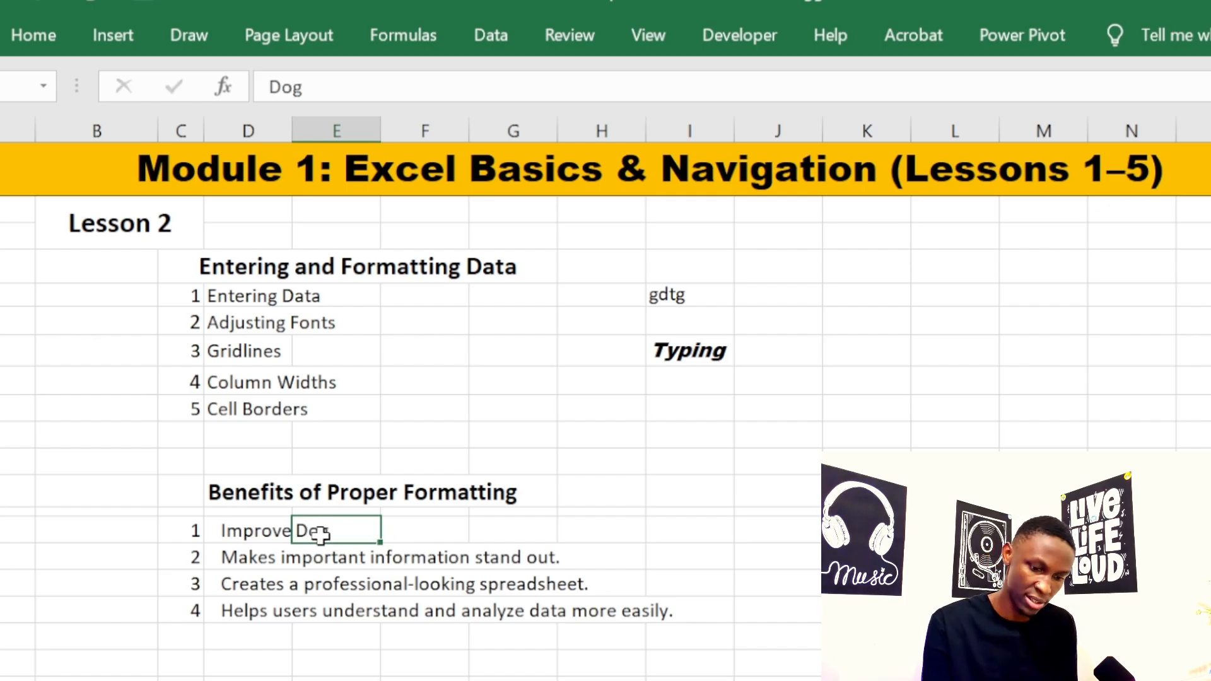
key(Return)
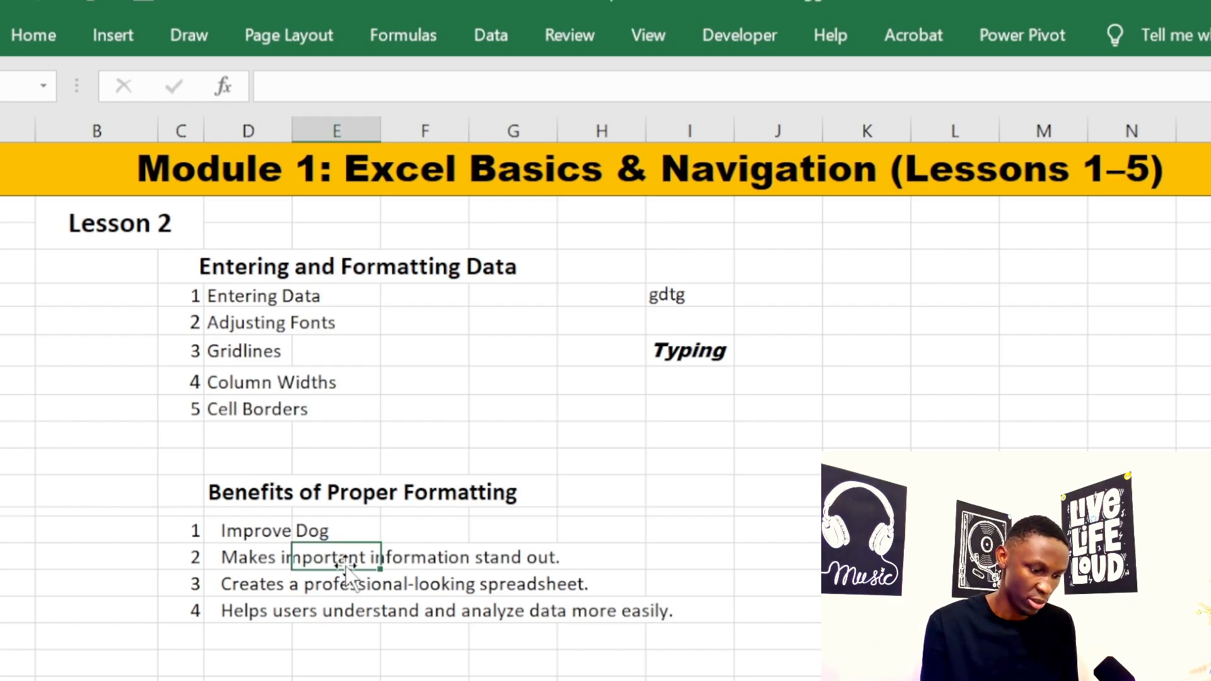
text(Gog)
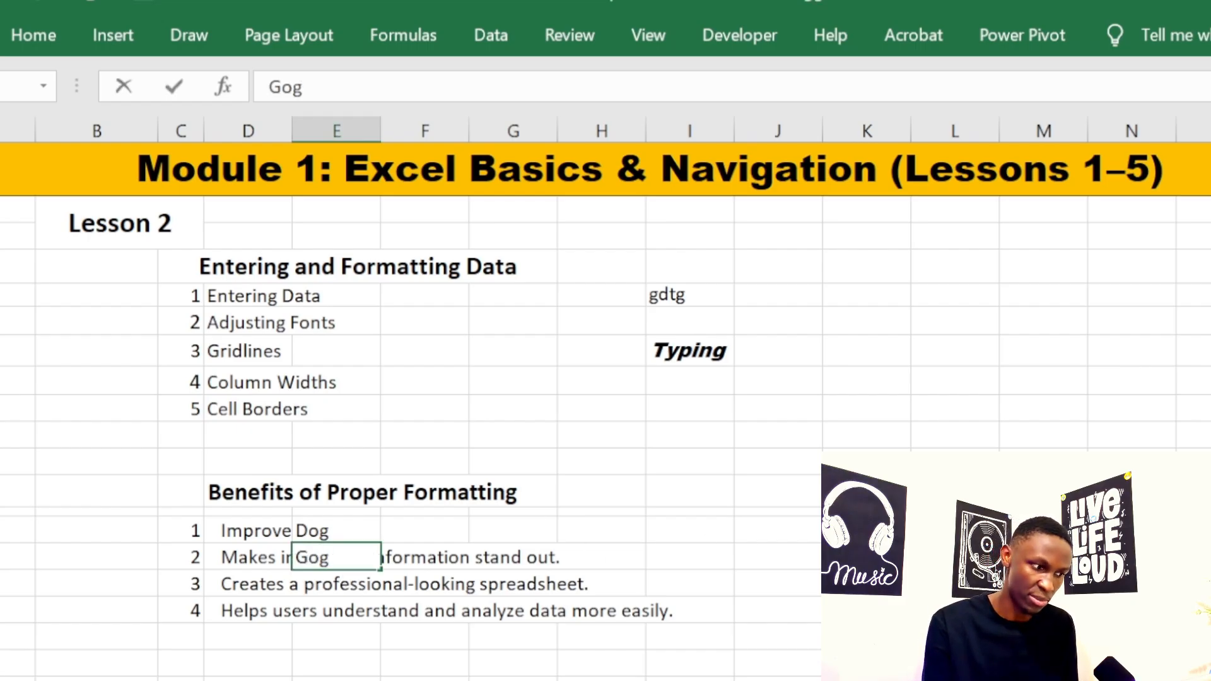
key(Return)
Step: Enter "Gof" and "gt" in column E beside the third and fourth benefits
text(Gog)
key(BackSpace)
key(BackSpace)
text(Og)
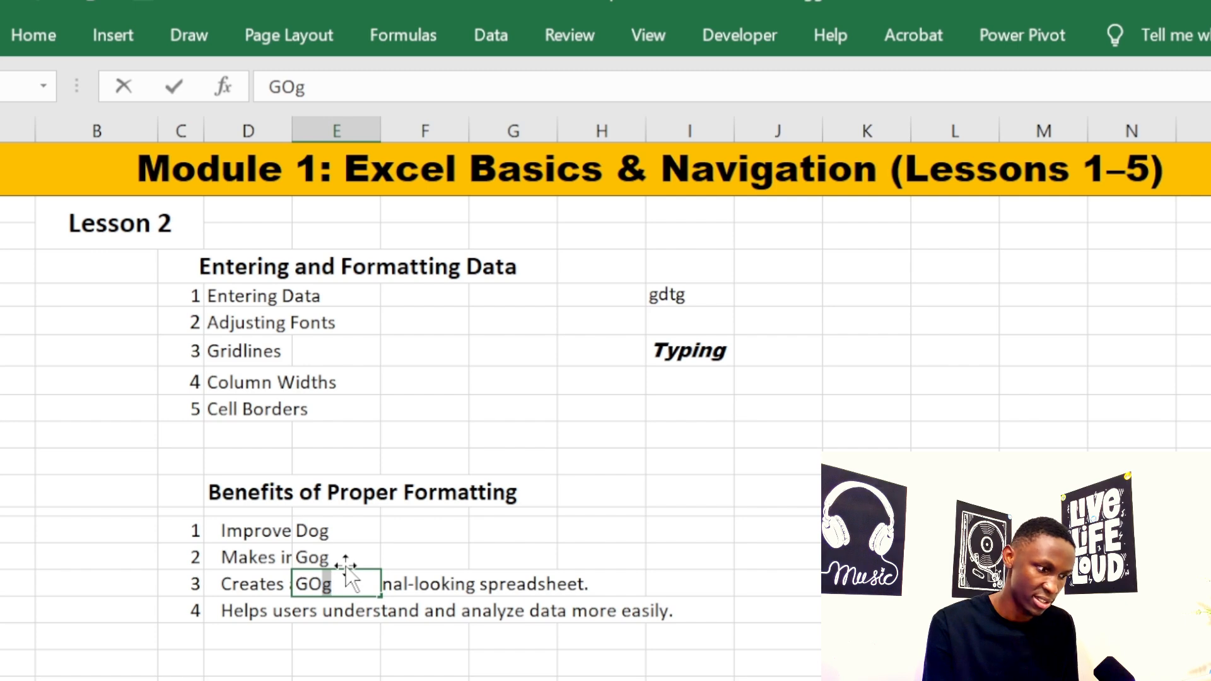
key(BackSpace)
text(f)
key(BackSpace)
key(BackSpace)
text(of)
key(Return)
text(g)
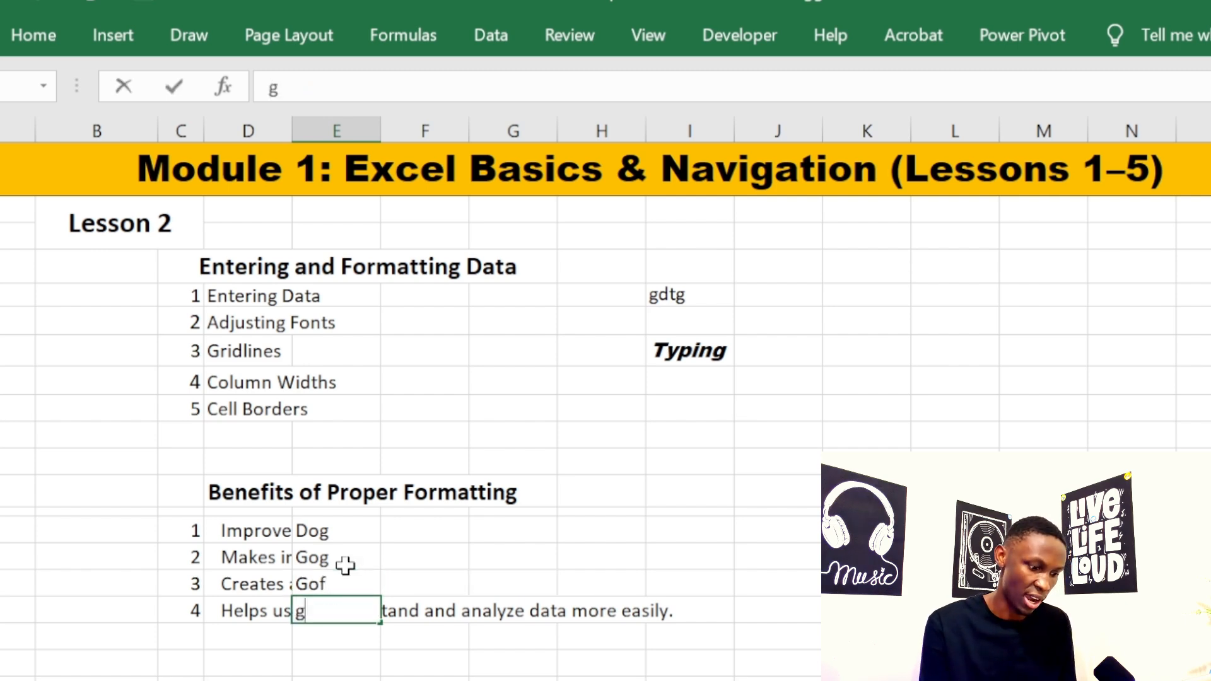
text(t)
key(Return)
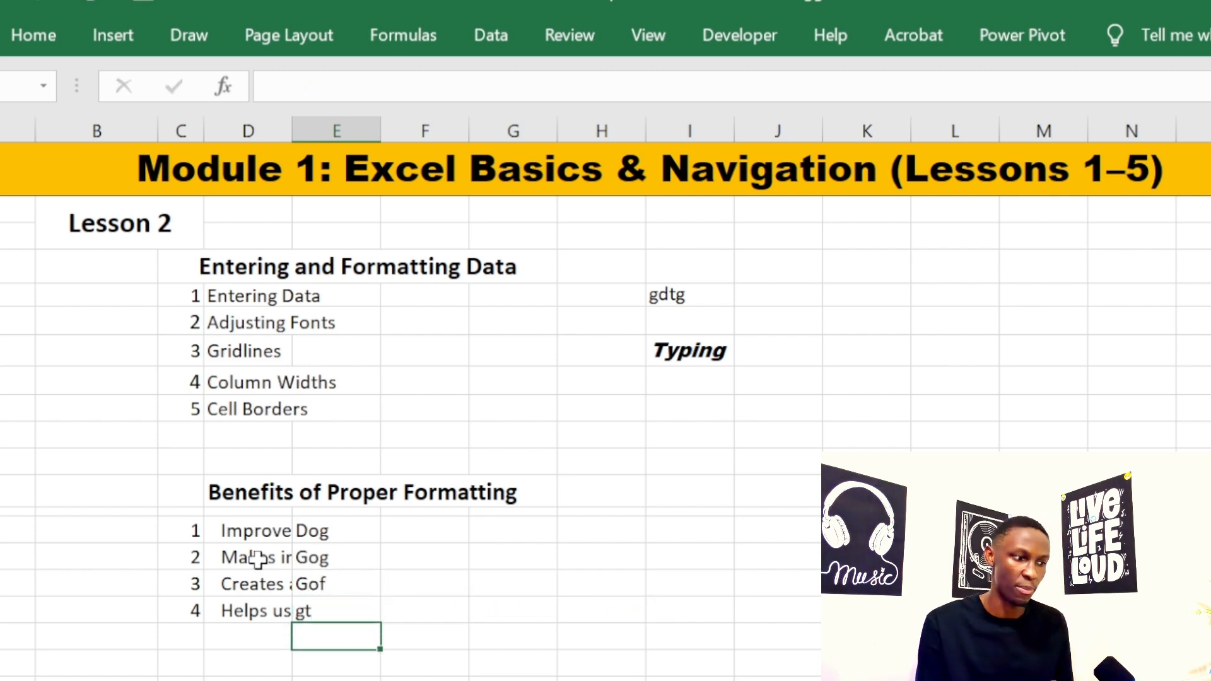
Step: Examine the benefit texts in column D against the adjacent entries in column E, comparing cell display with full content
click(264, 537)
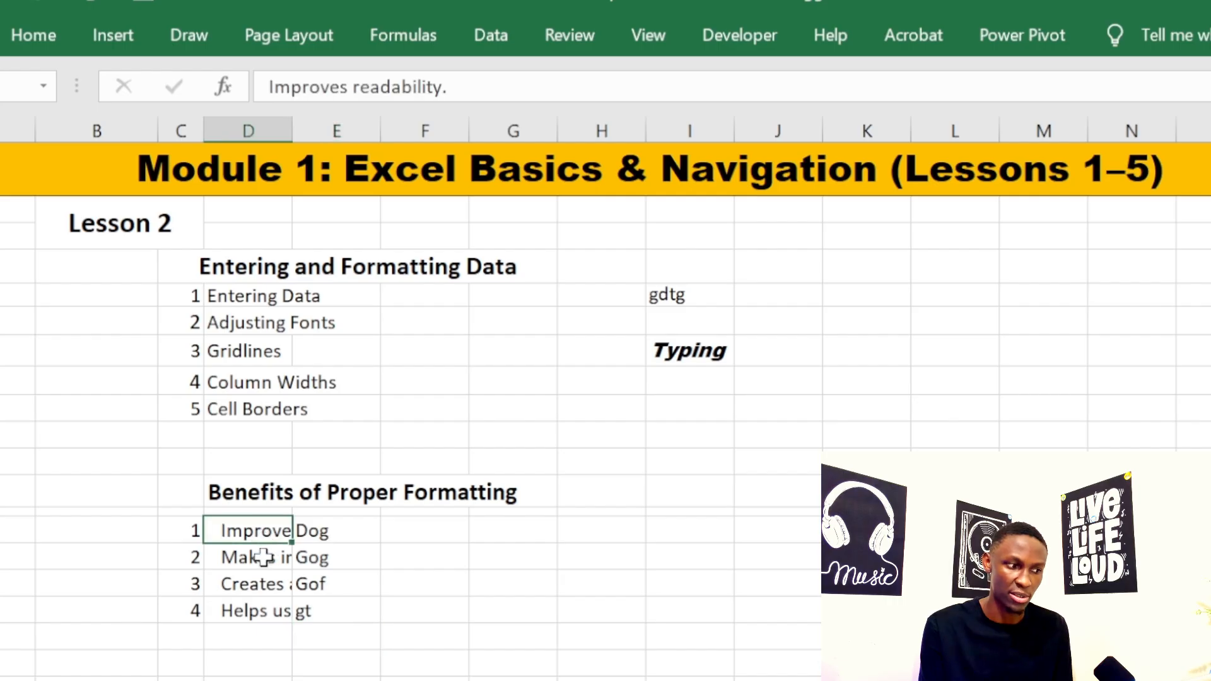
click(264, 558)
click(259, 610)
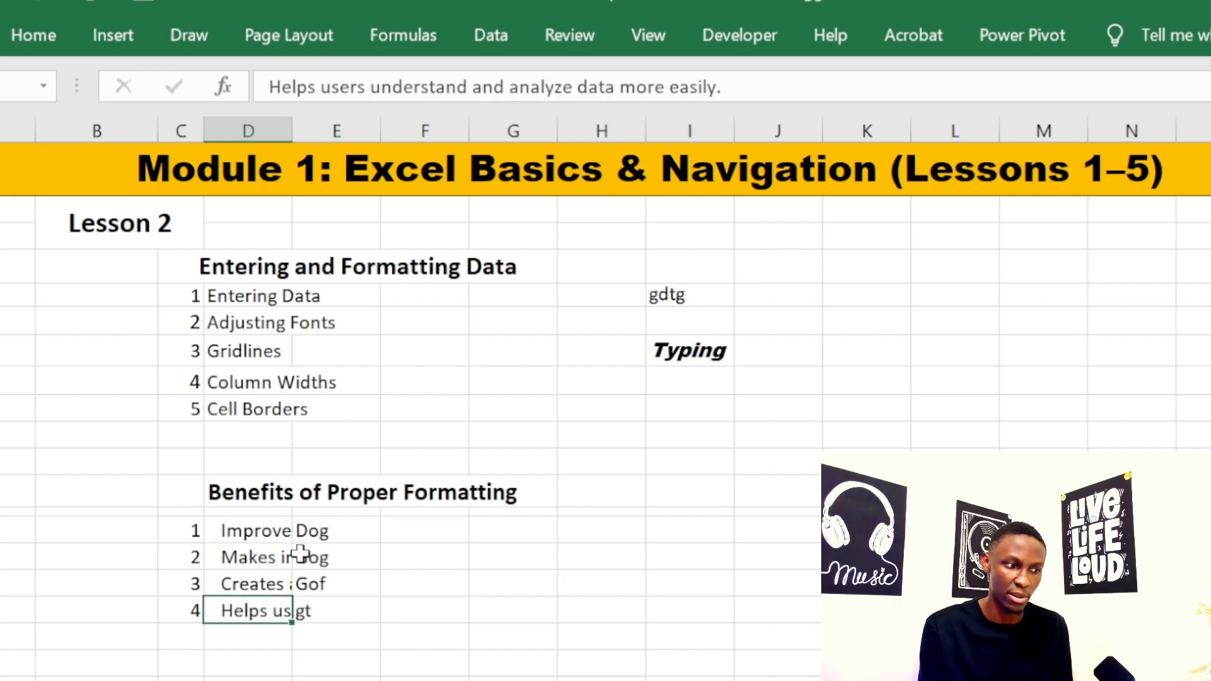
click(266, 559)
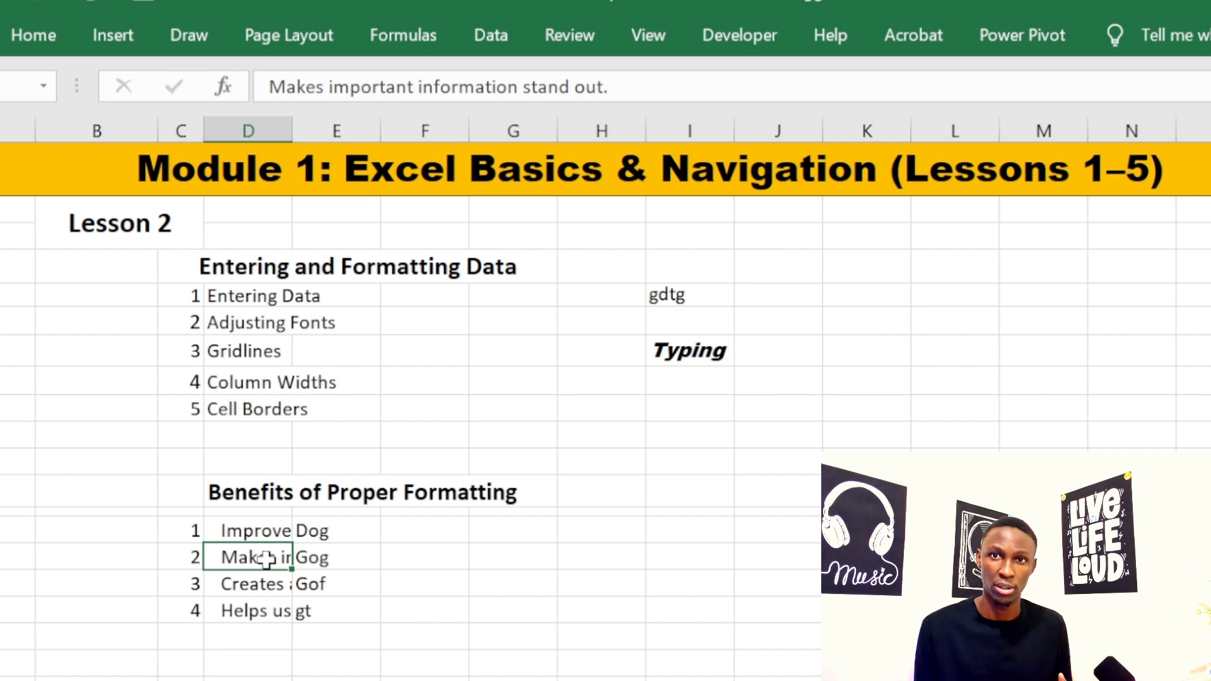
scroll(505, 650, down, 4)
scroll(461, 599, up, 4)
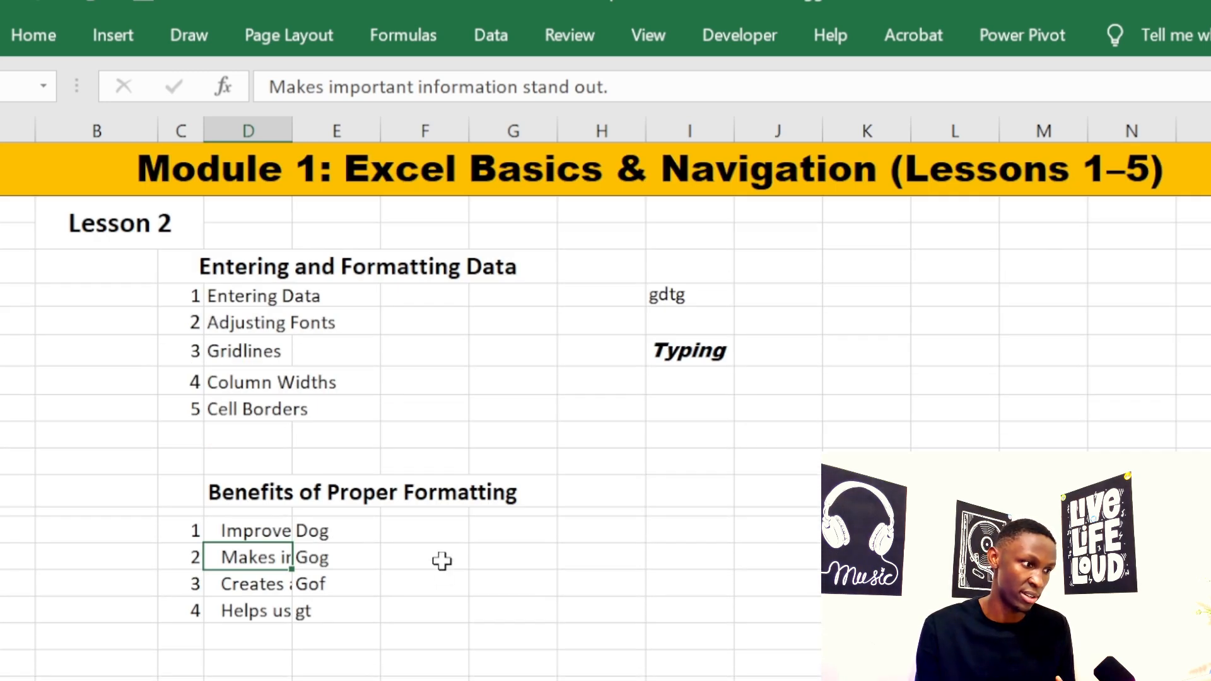
click(321, 531)
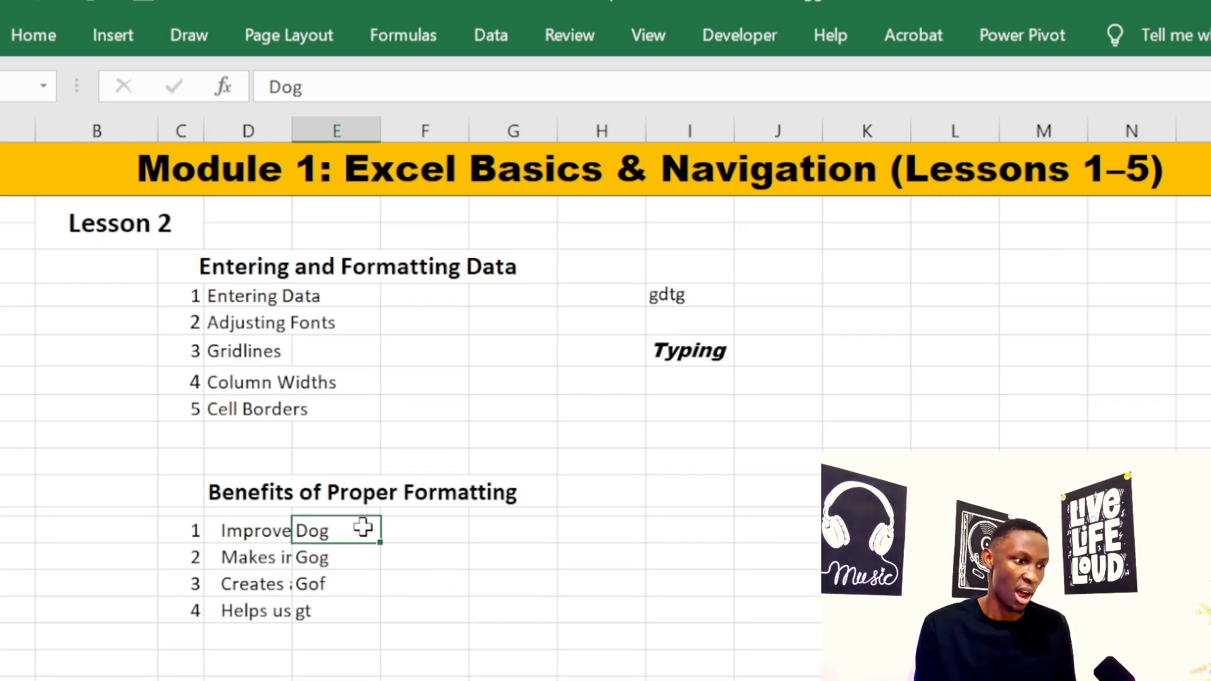
click(250, 533)
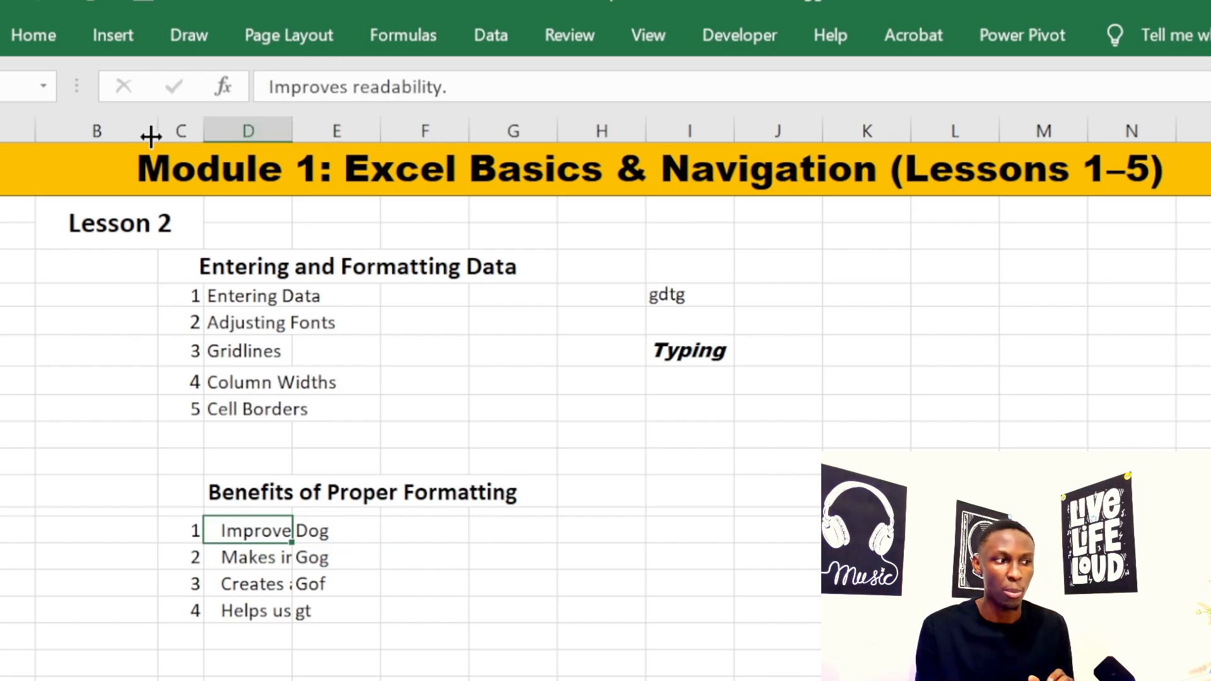
Step: AutoFit columns D to G to their contents and check the four benefit texts in column D
click(189, 126)
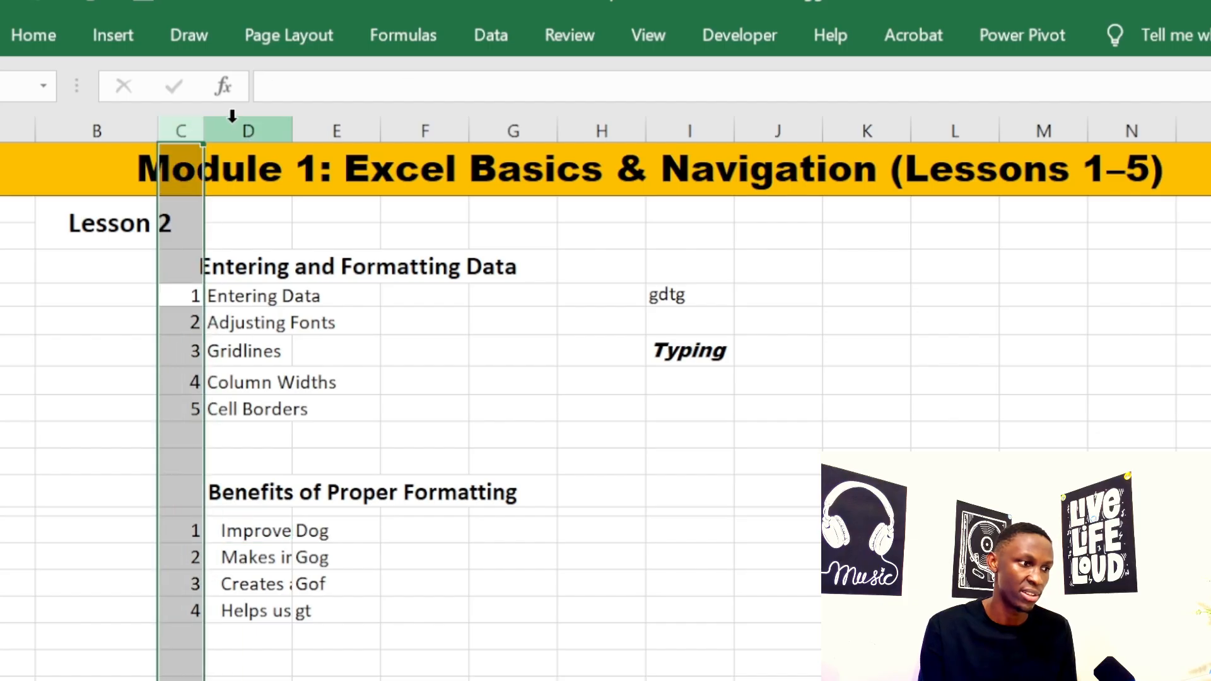
click(246, 121)
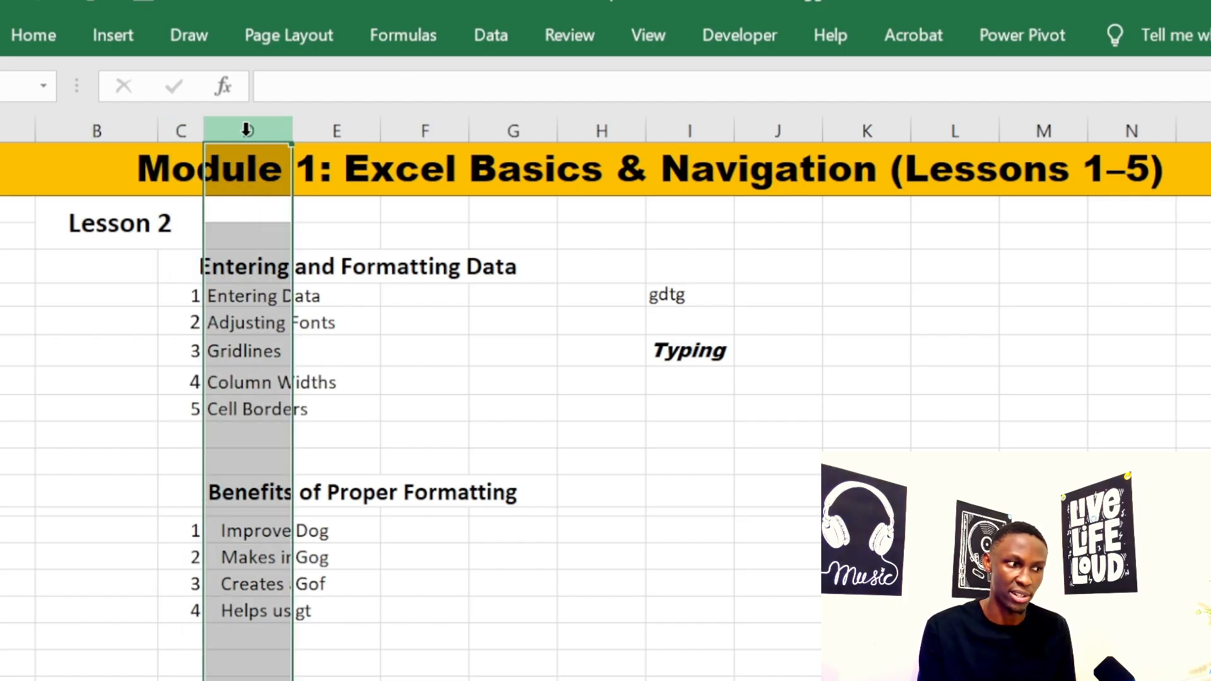
drag(262, 128, 476, 130)
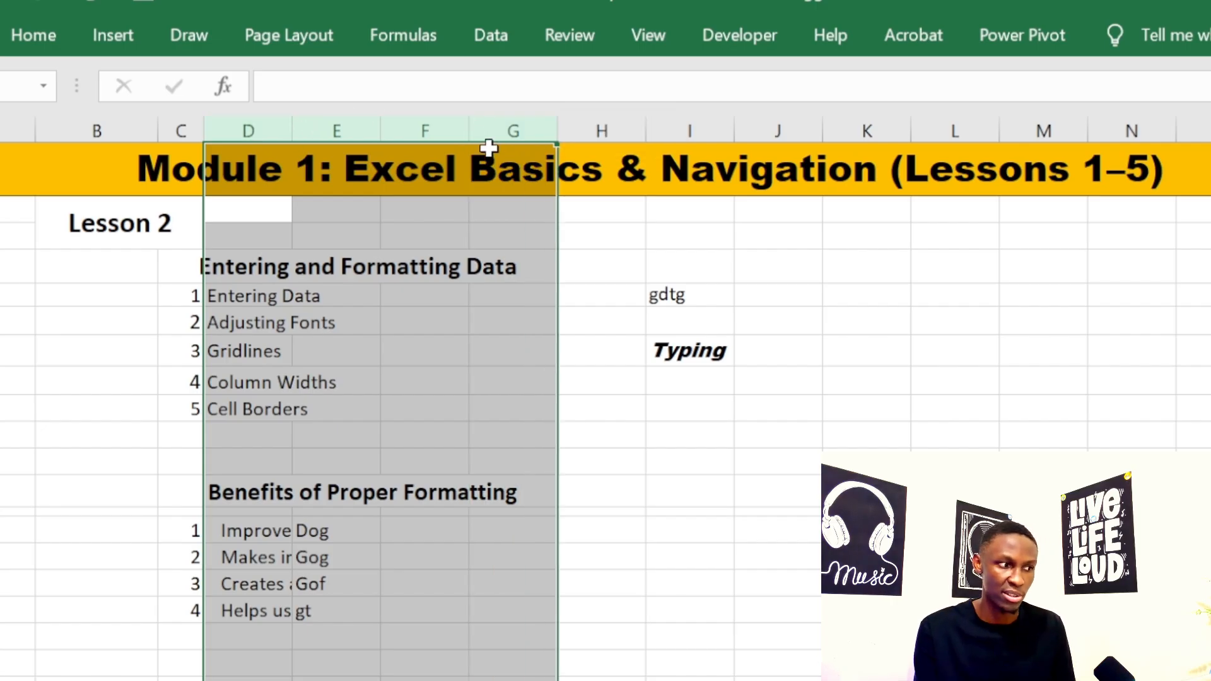
double_click(292, 130)
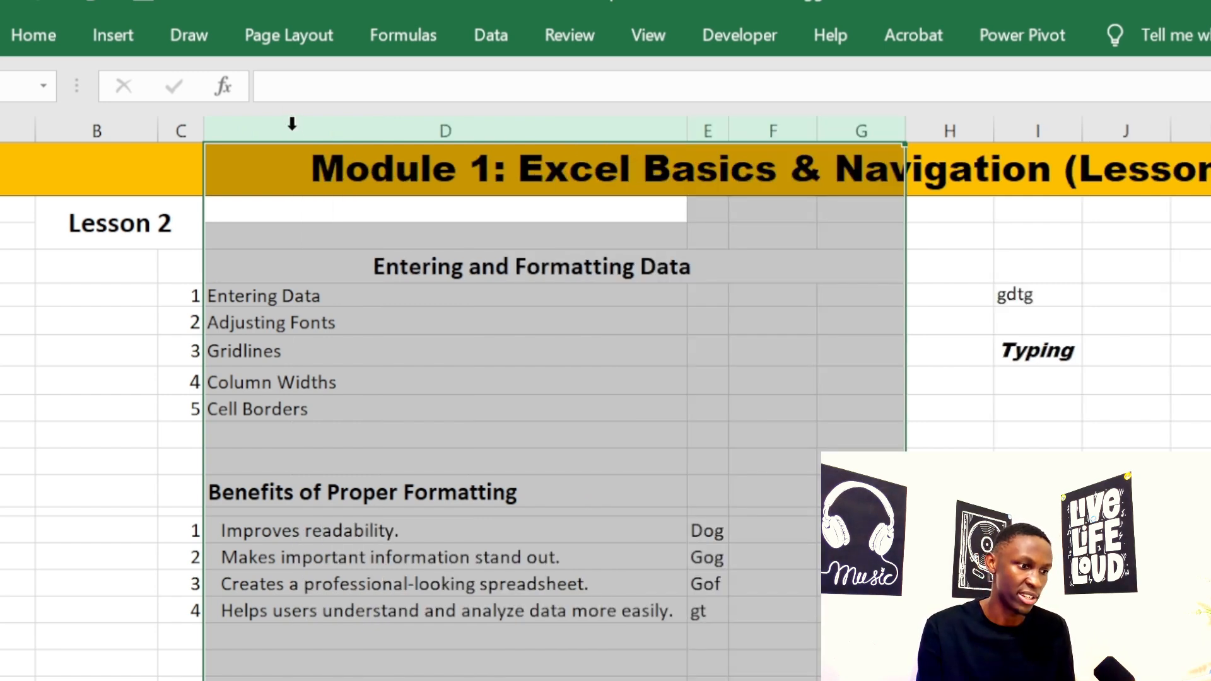
click(521, 453)
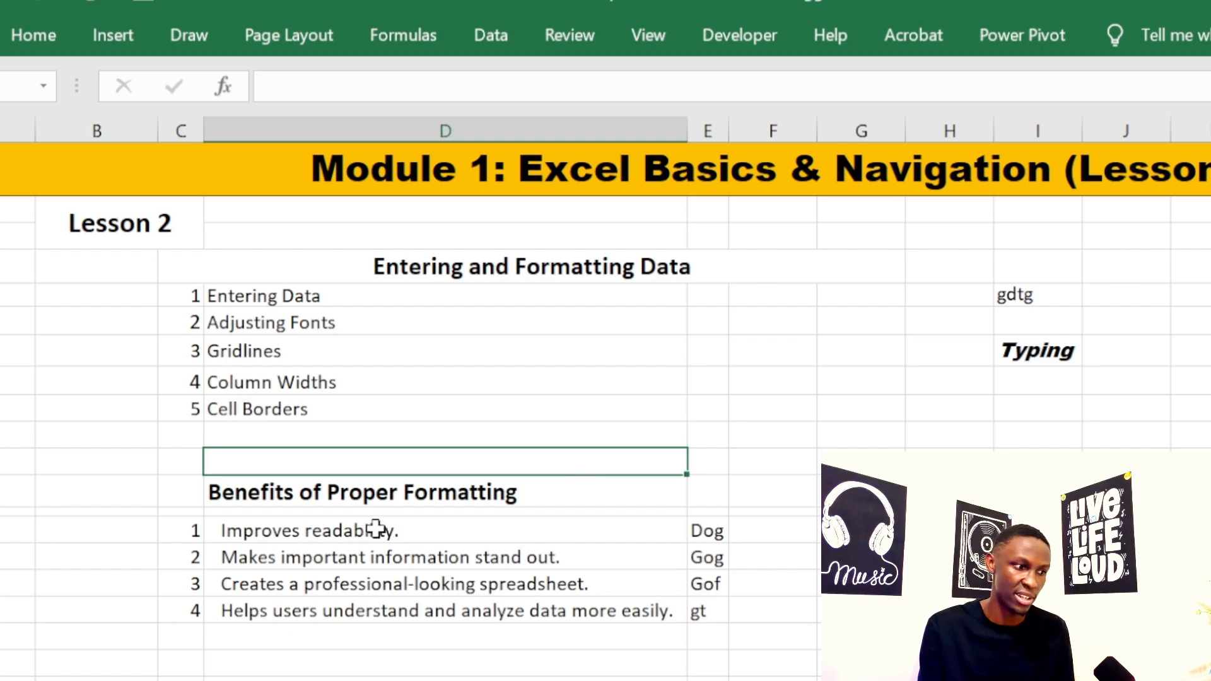
drag(390, 529, 392, 608)
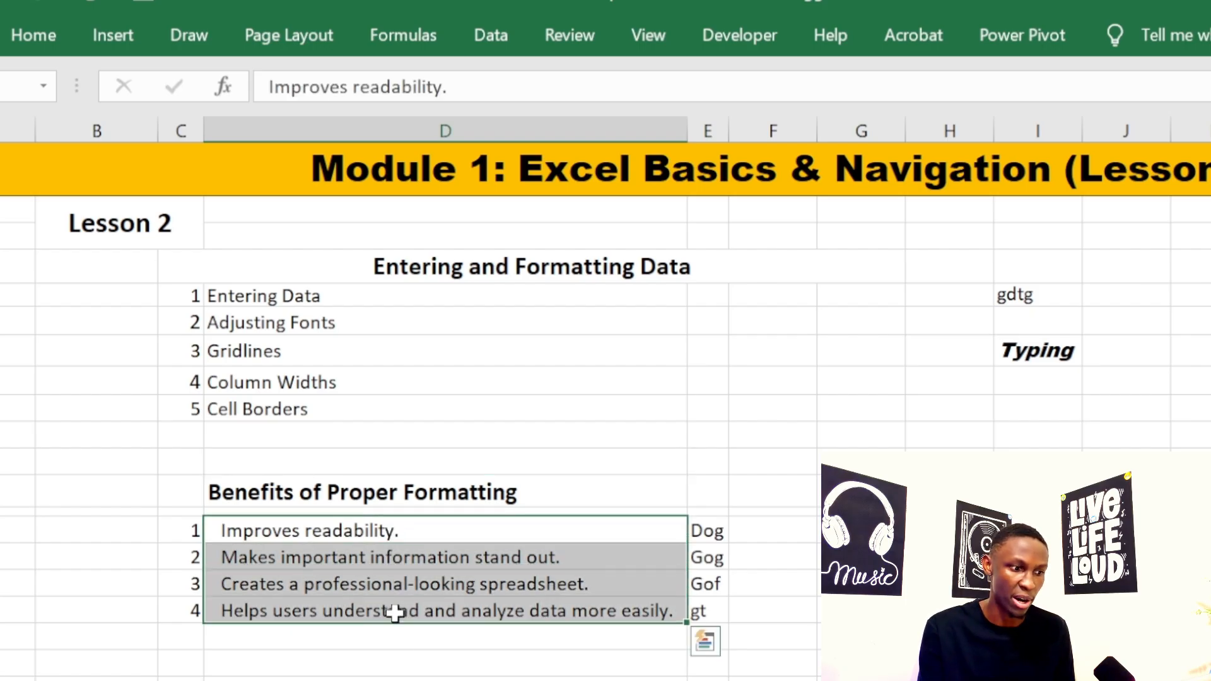
click(398, 658)
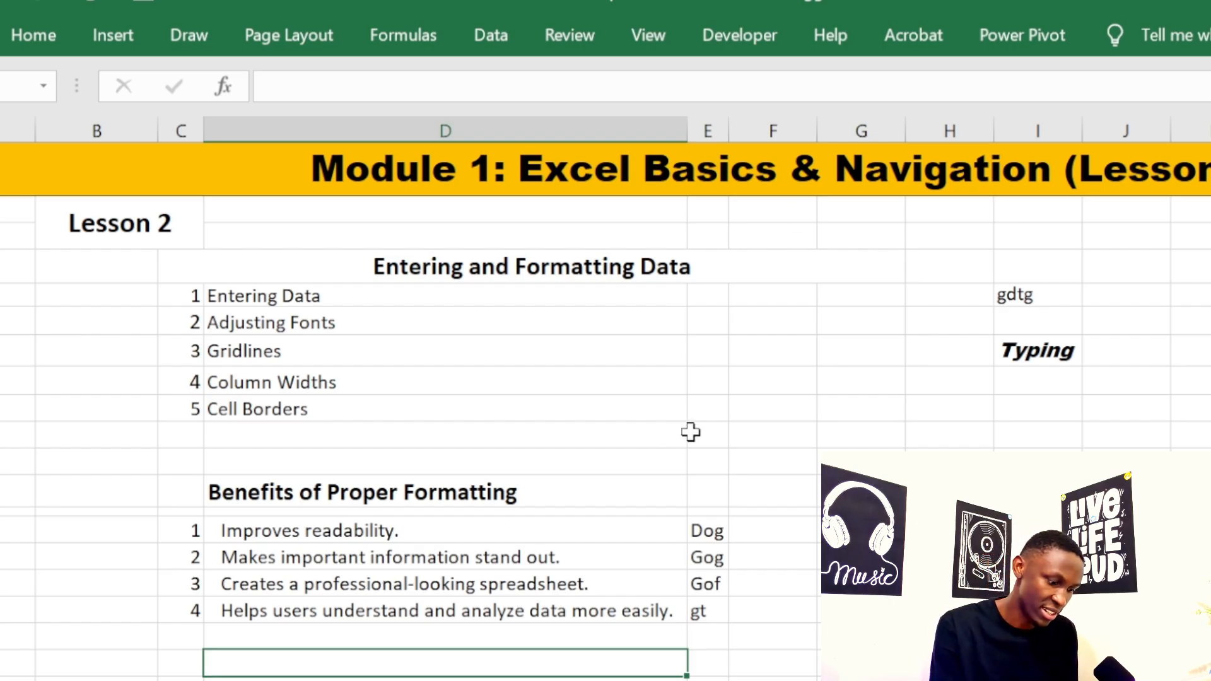
Step: Undo the AutoFit of columns D to G
key(ctrl+z)
drag(288, 644, 353, 611)
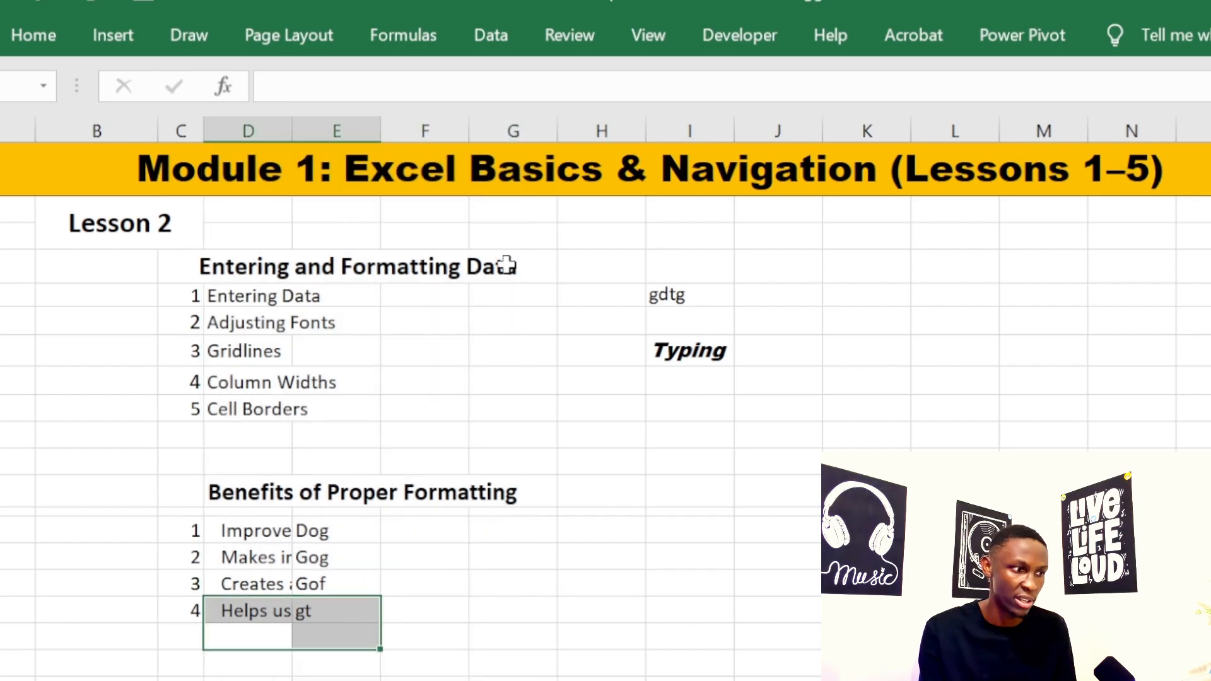
click(333, 383)
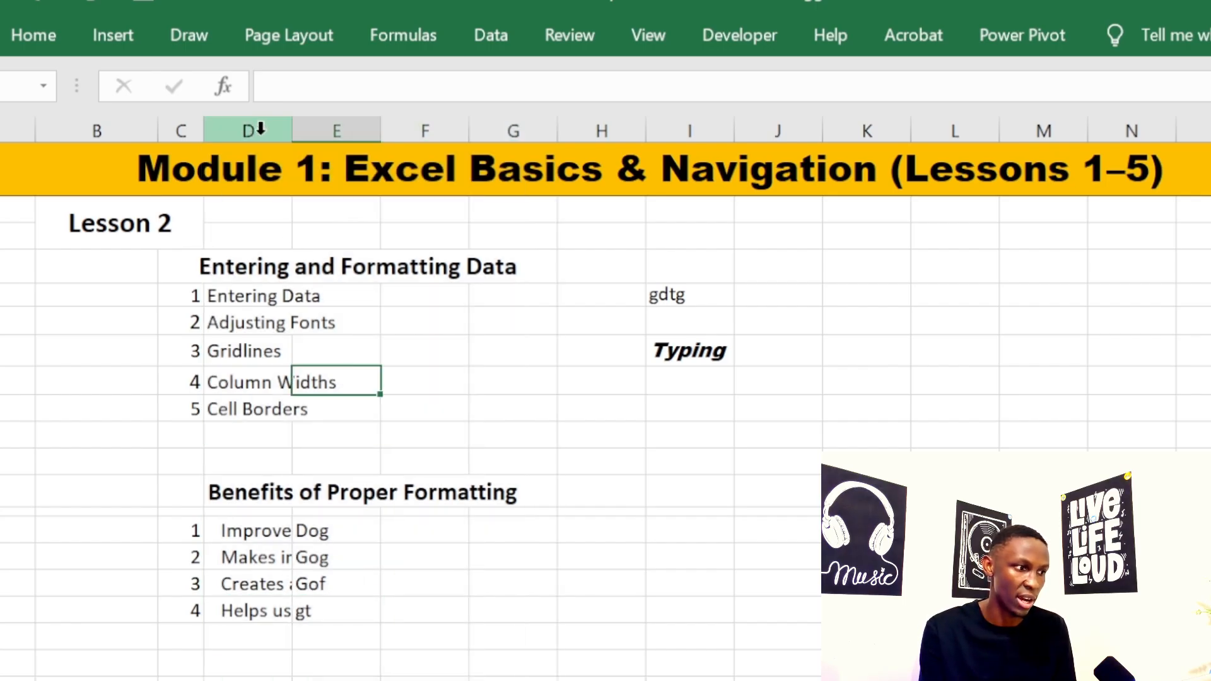
Step: Widen column D manually until all four benefit texts fit completely within it
click(261, 129)
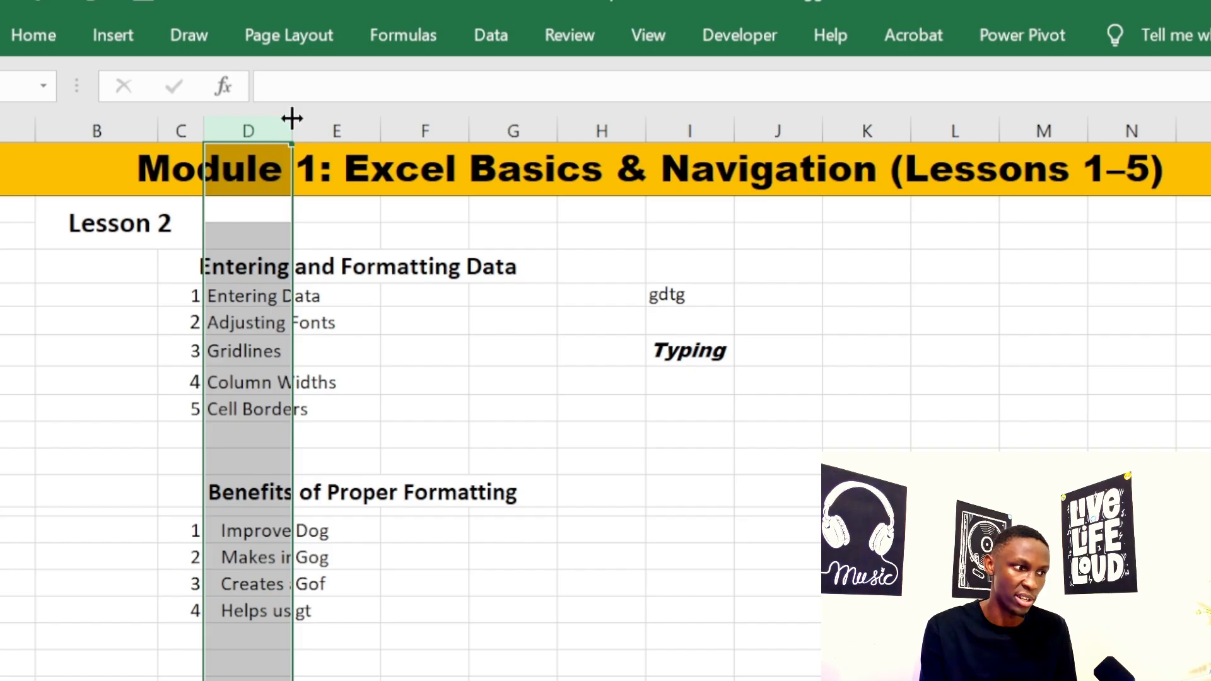
drag(291, 130, 291, 130)
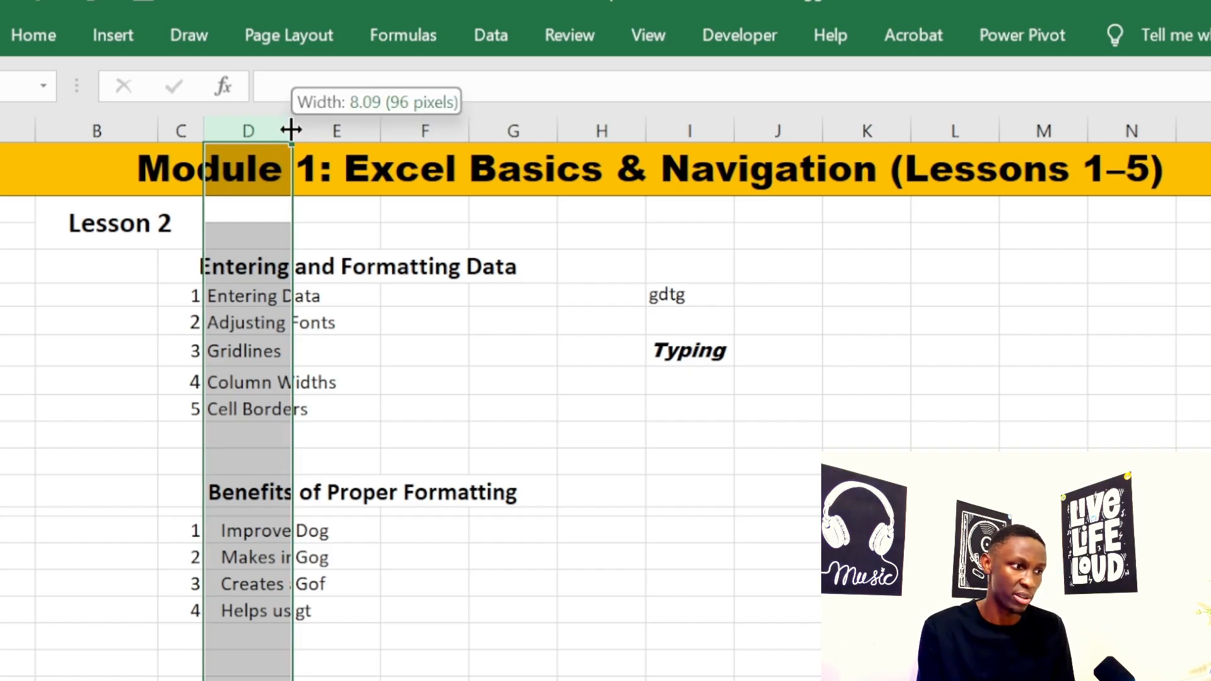
drag(291, 130, 675, 126)
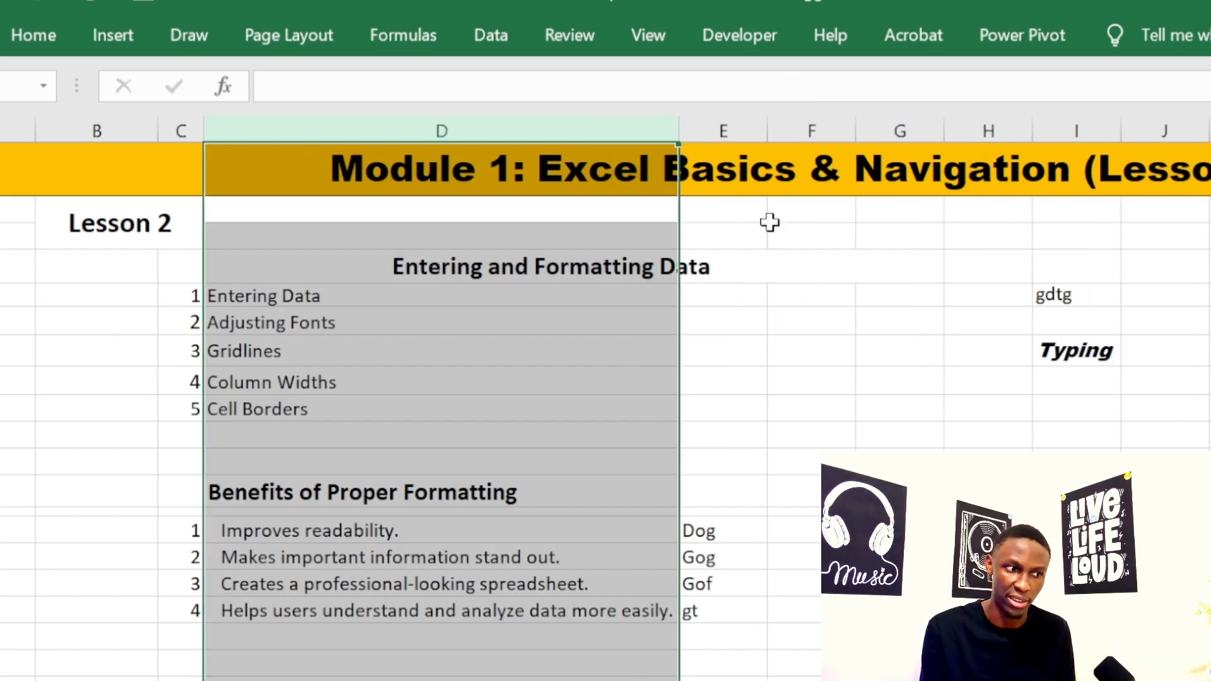
click(763, 406)
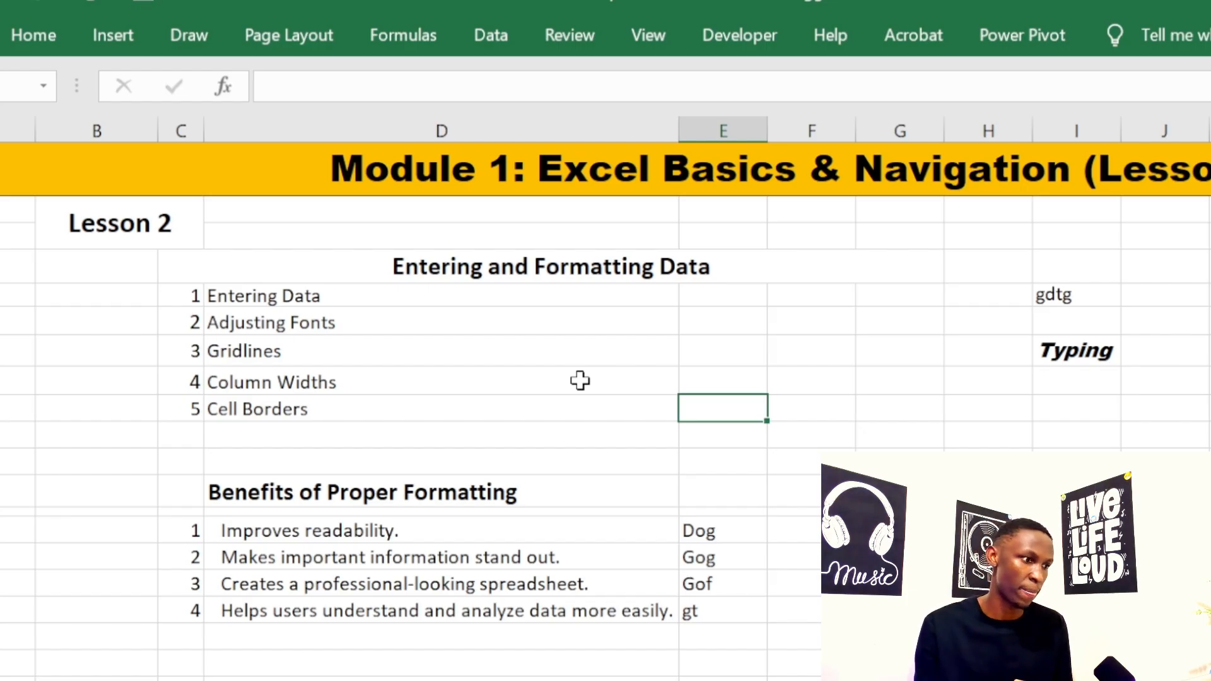
Step: Undo all the manual width changes made to column D
key(ctrl+z)
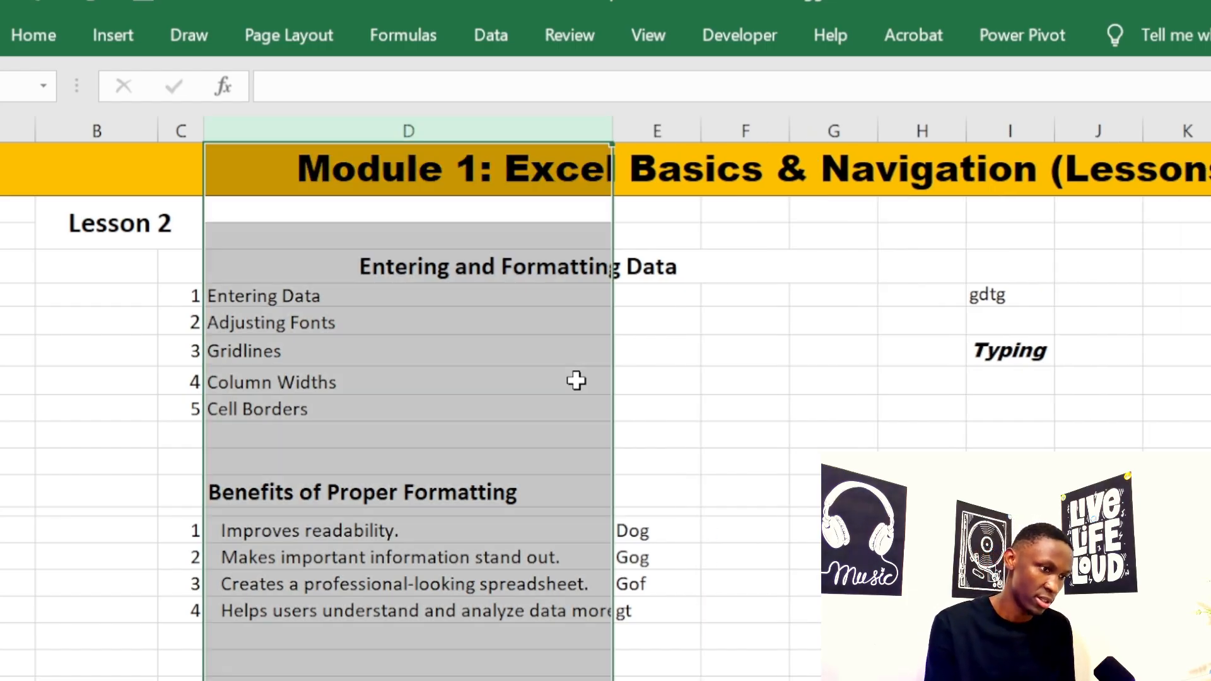
key(ctrl+z)
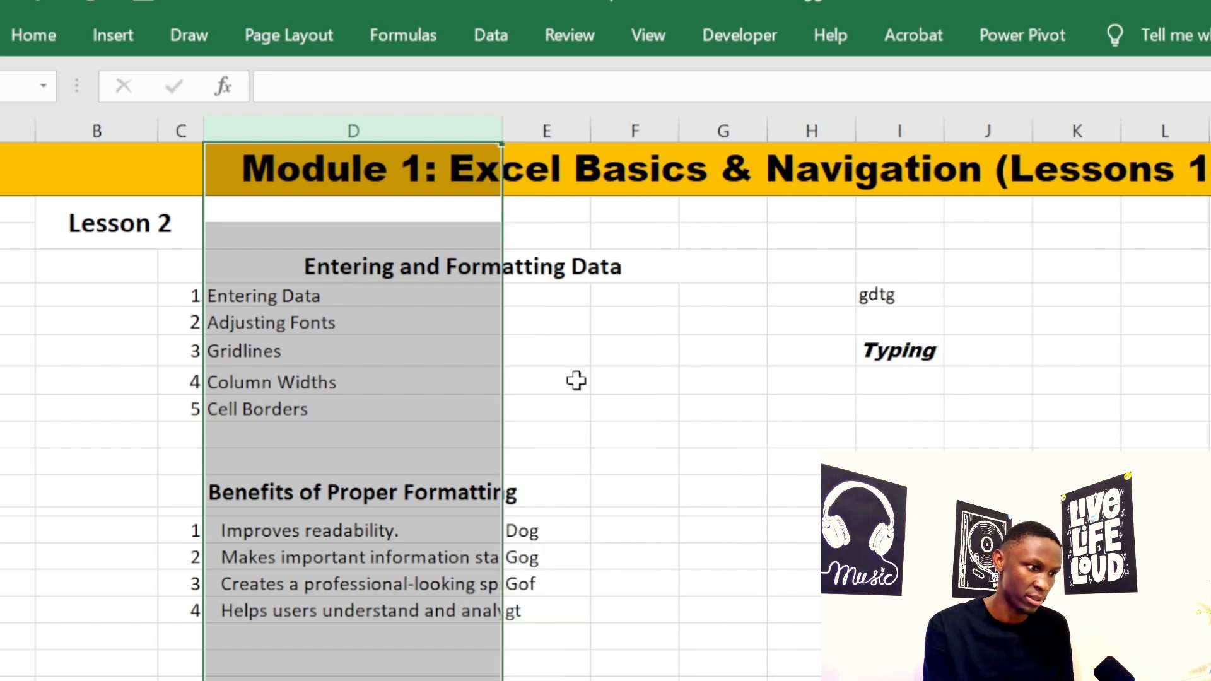
key(ctrl+z)
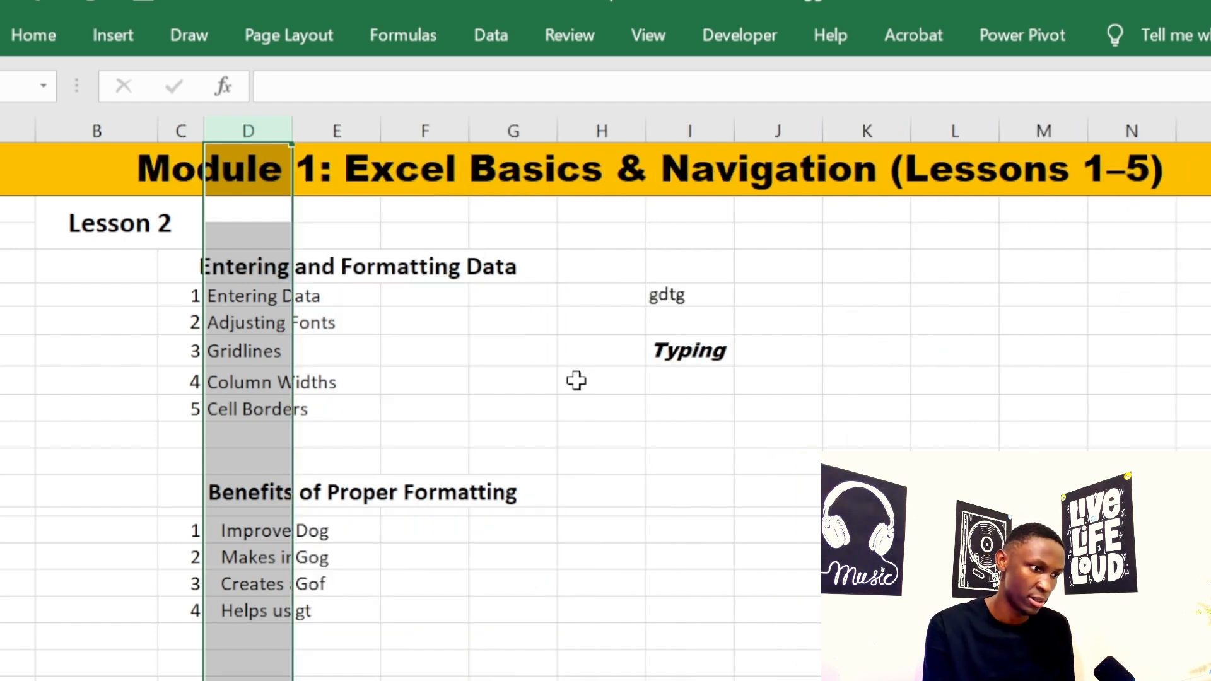
Step: Undo the sample entries in column E beside the benefits and the display of the gridlines
key(ctrl+z)
key(ctrl+z)
key(ctrl+z)
key(ctrl+z)
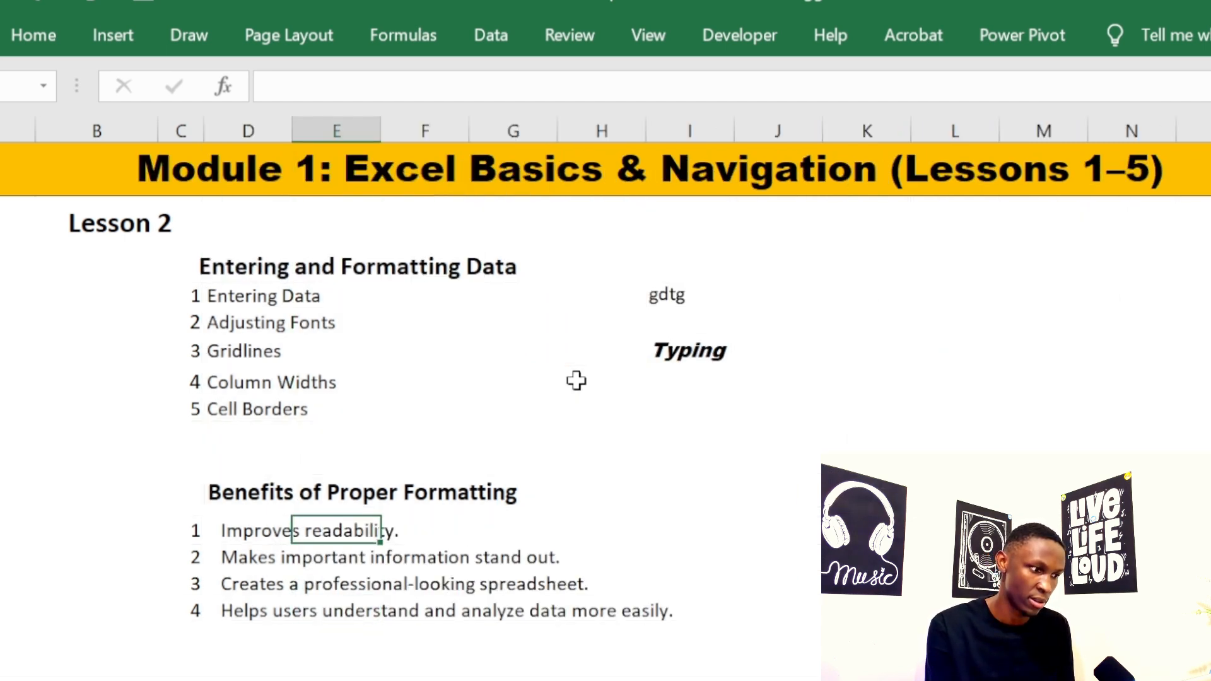
Step: Bring the sheet's gridlines back into view and select a cell beside the "Cell Borders" topic
click(829, 564)
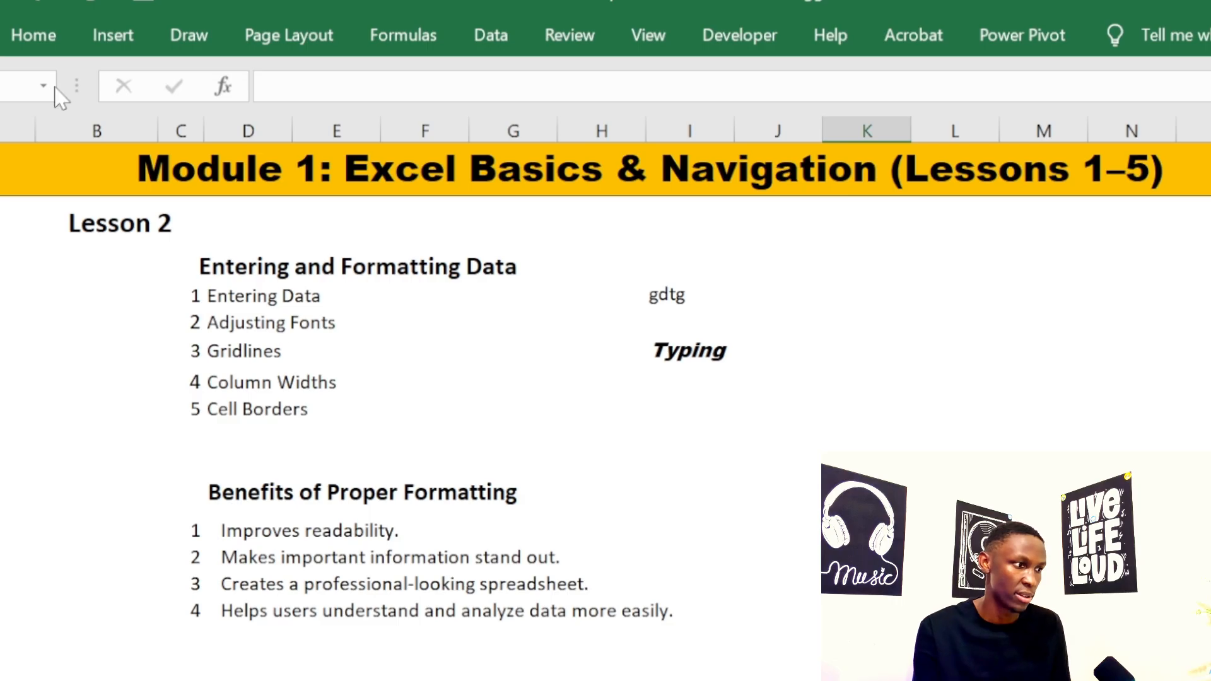
click(36, 3)
click(628, 468)
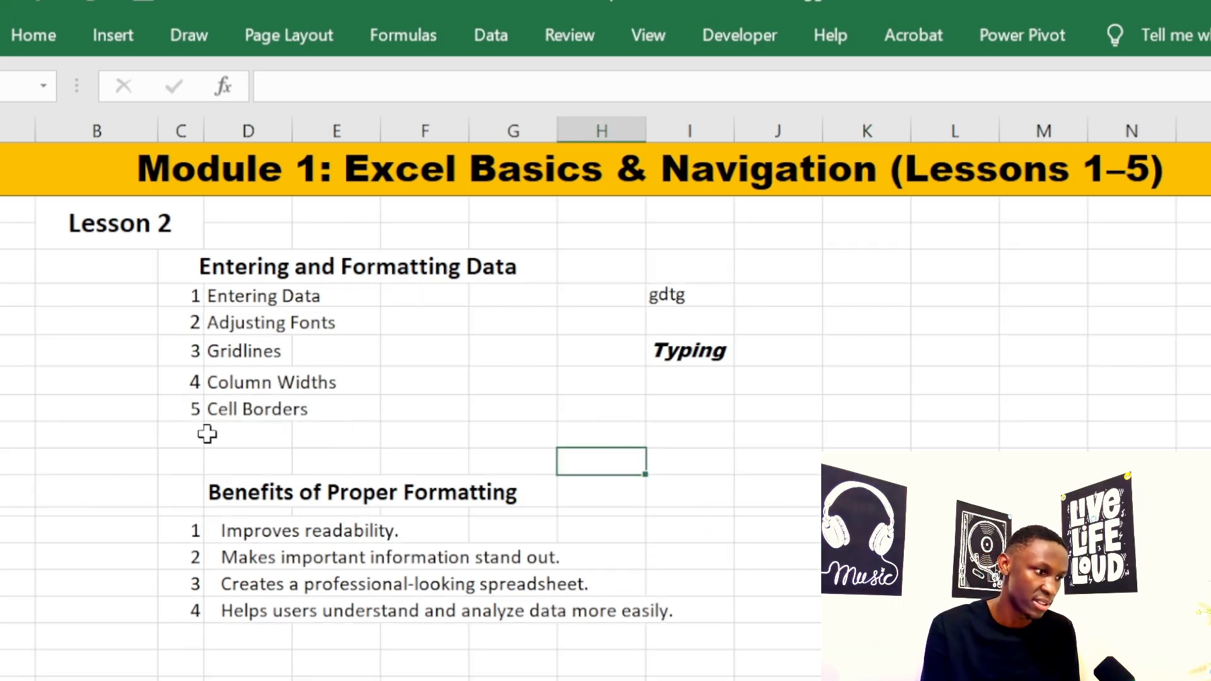
click(224, 411)
click(512, 433)
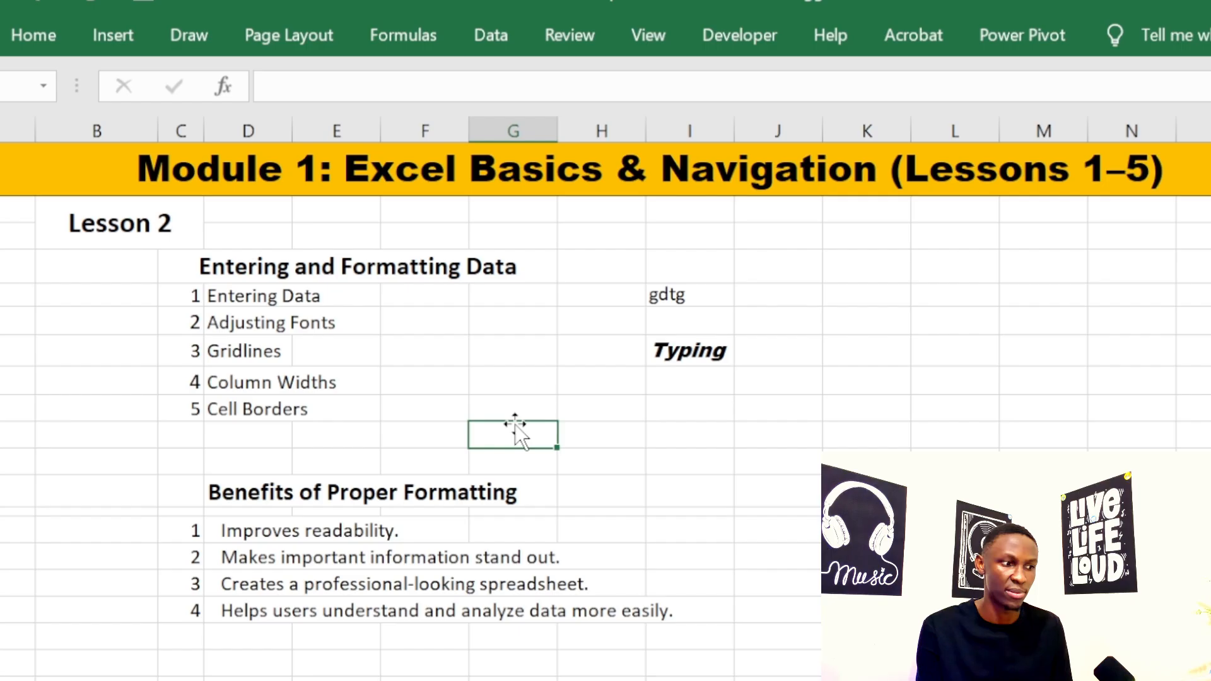
click(234, 410)
click(392, 404)
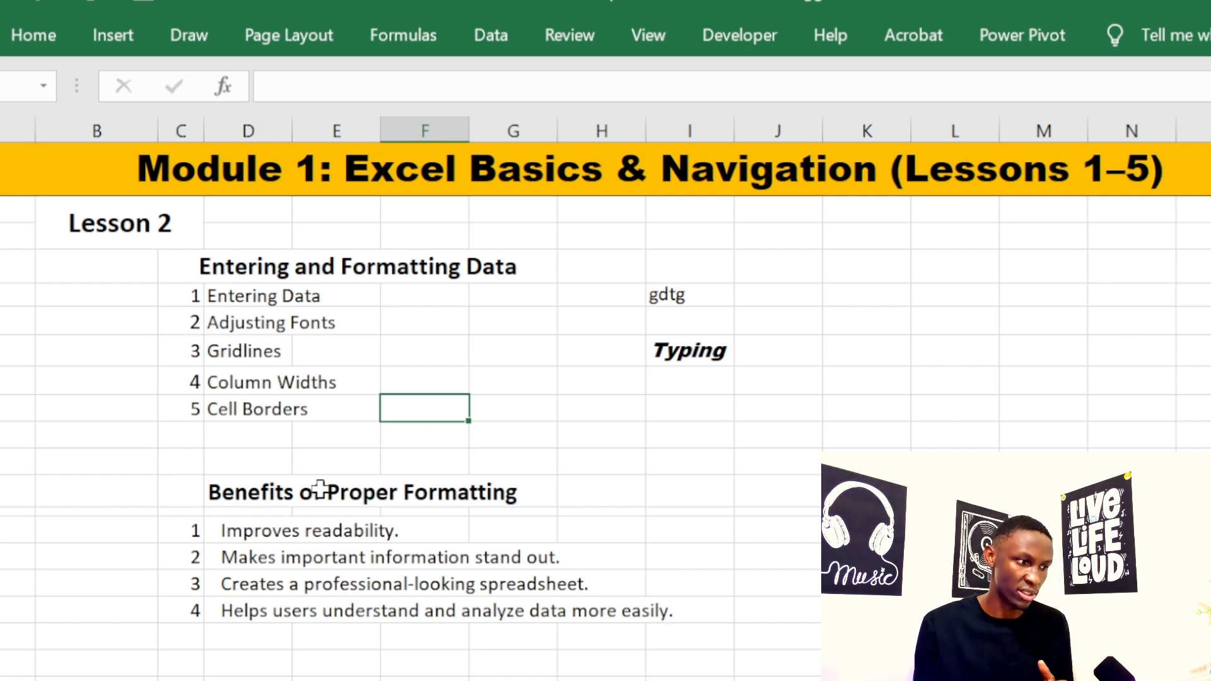
Step: Select the first and fourth benefit texts in turn, then hide the sheet's gridlines
click(234, 528)
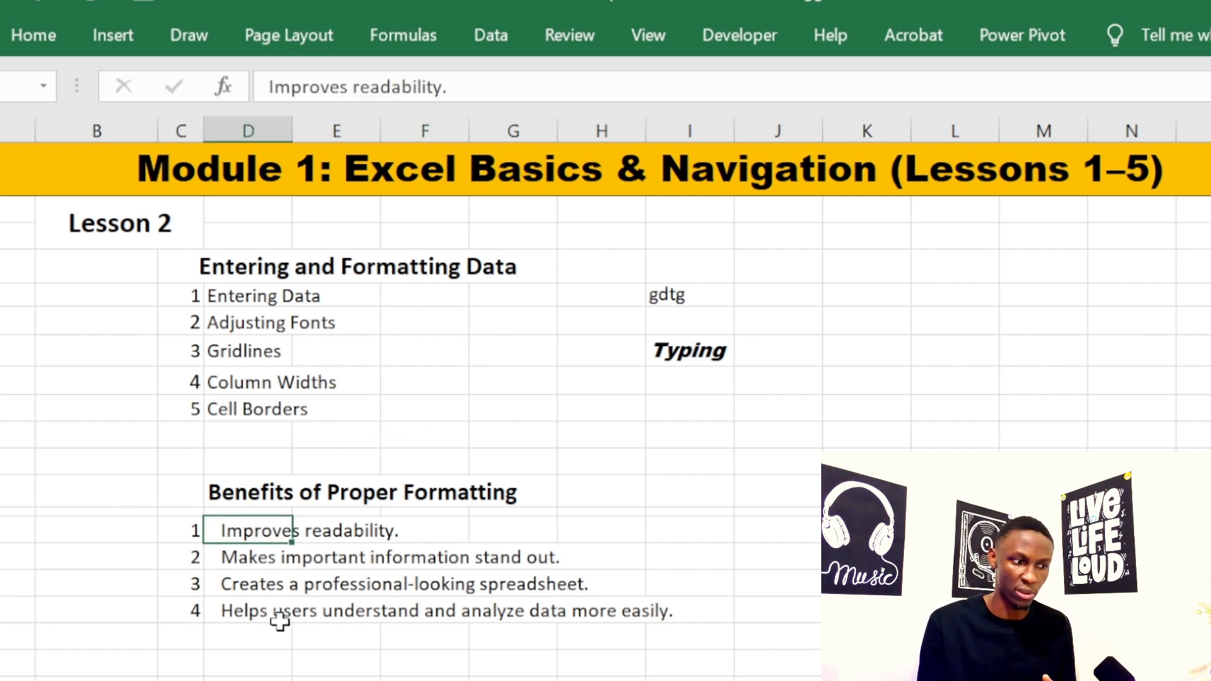
click(263, 605)
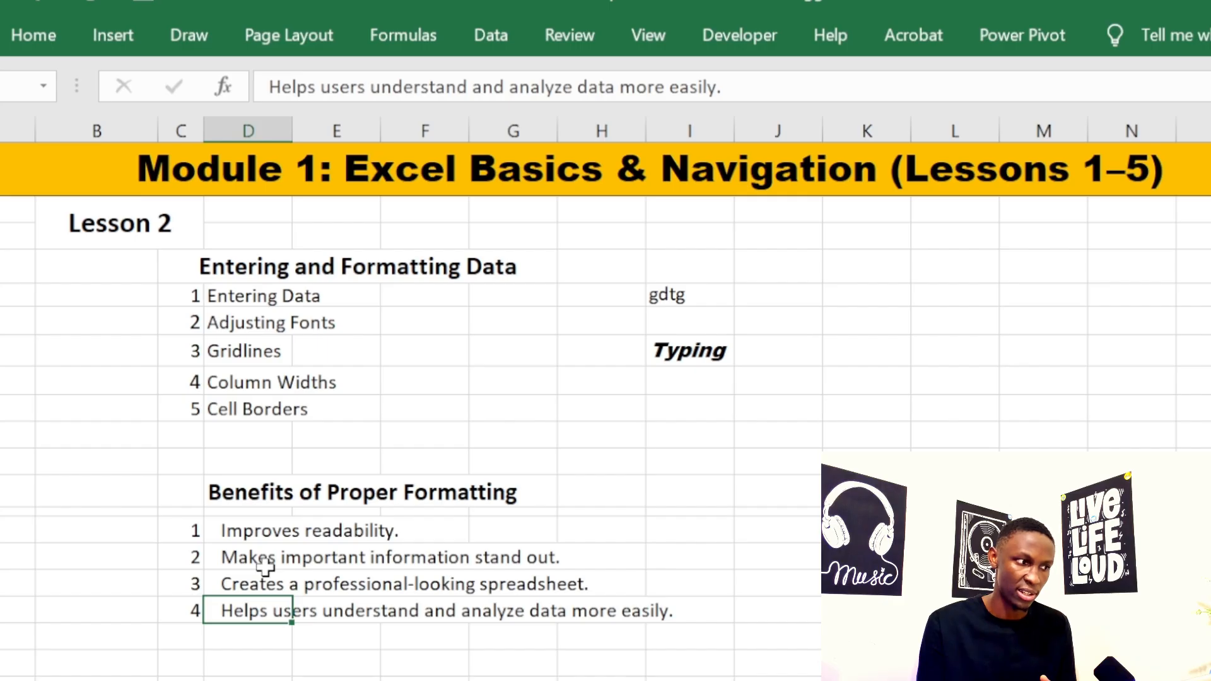
click(648, 35)
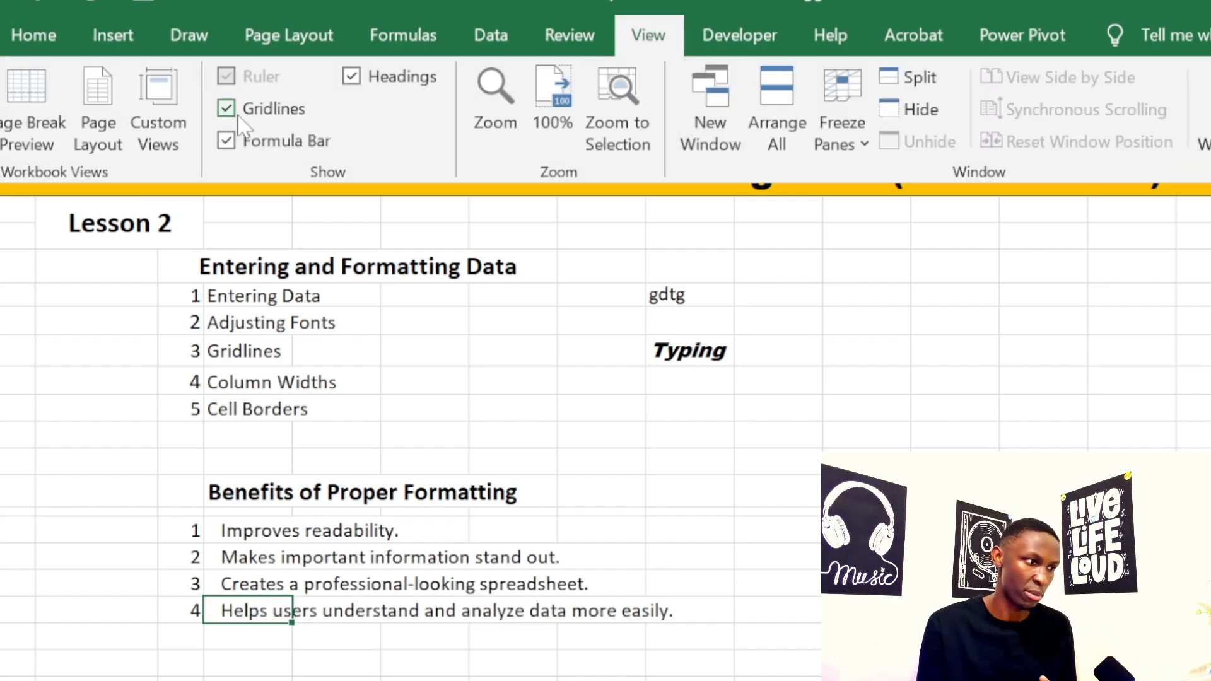
click(224, 108)
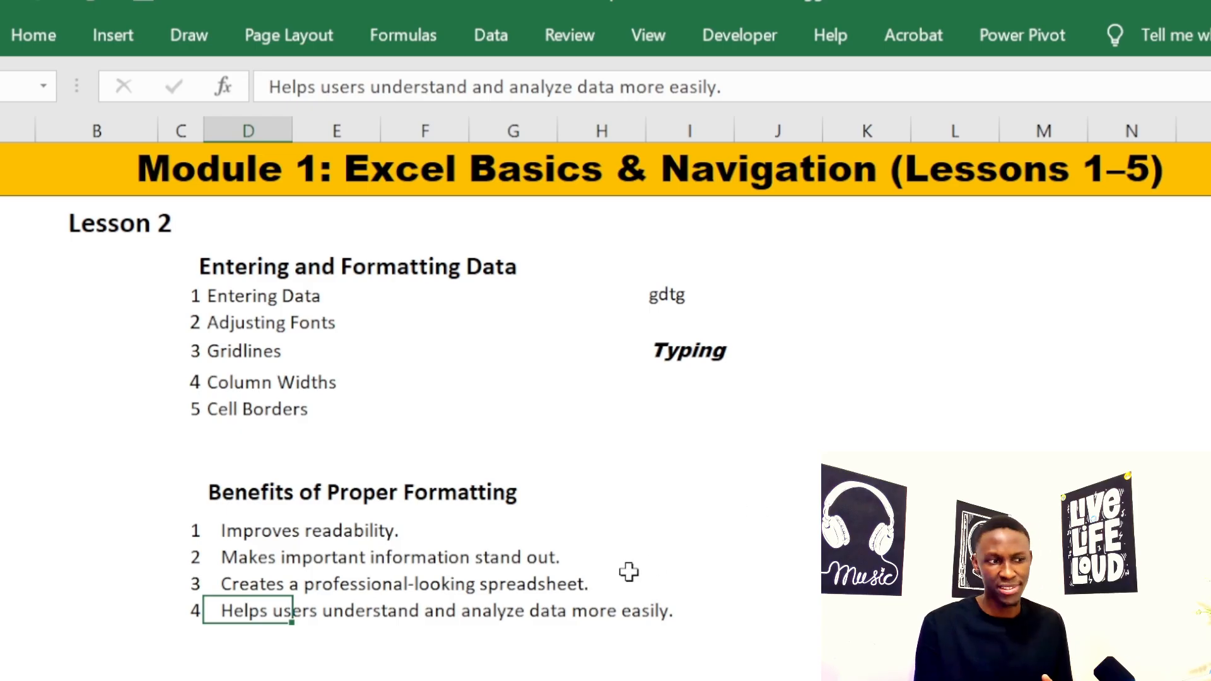
click(710, 512)
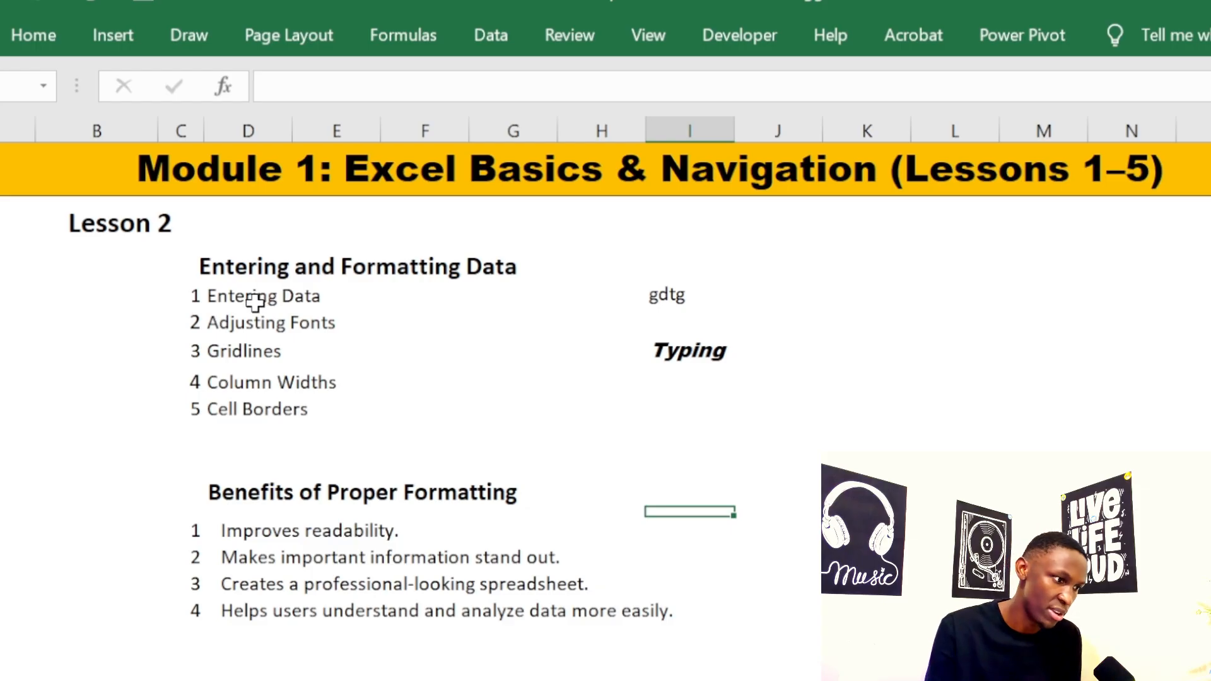
Step: Apply a Bottom Border to the merged "Entering and Formatting Data" heading
click(221, 272)
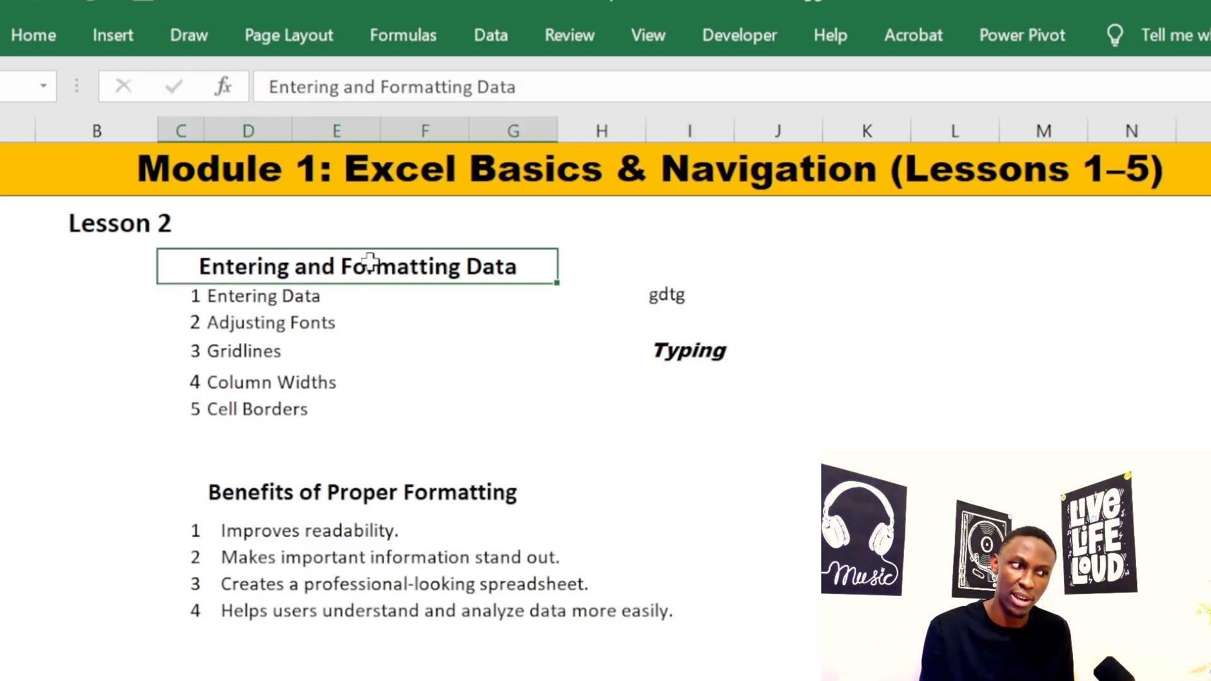
click(33, 40)
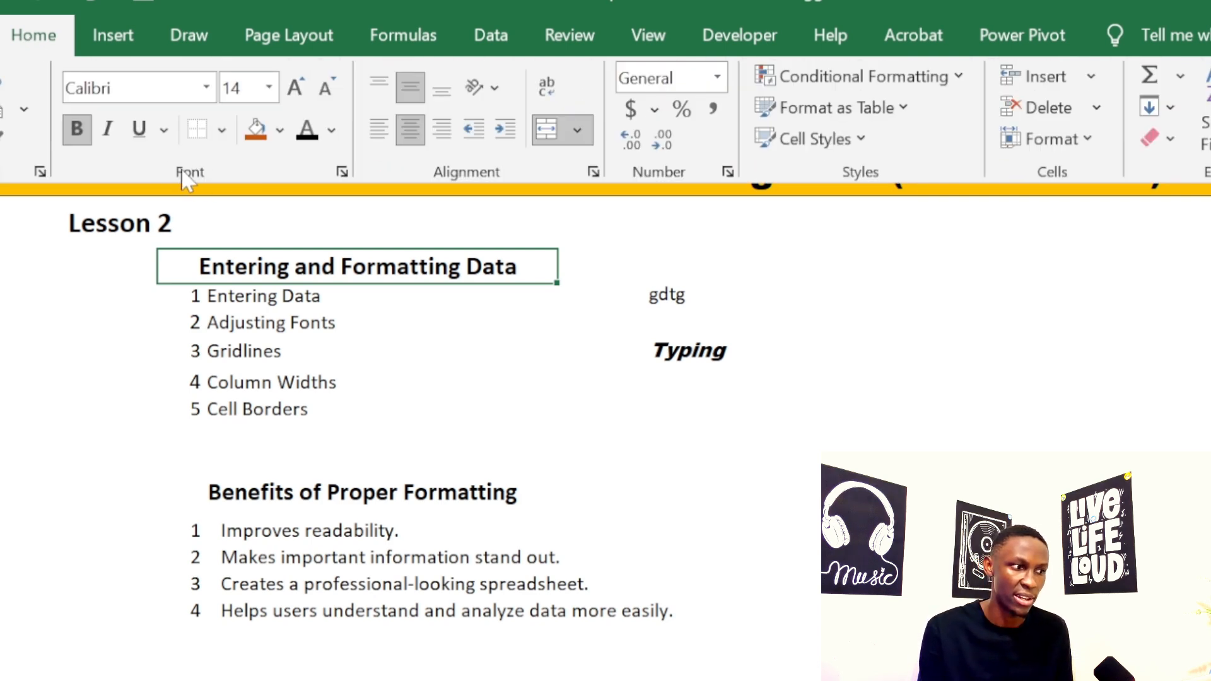
click(223, 131)
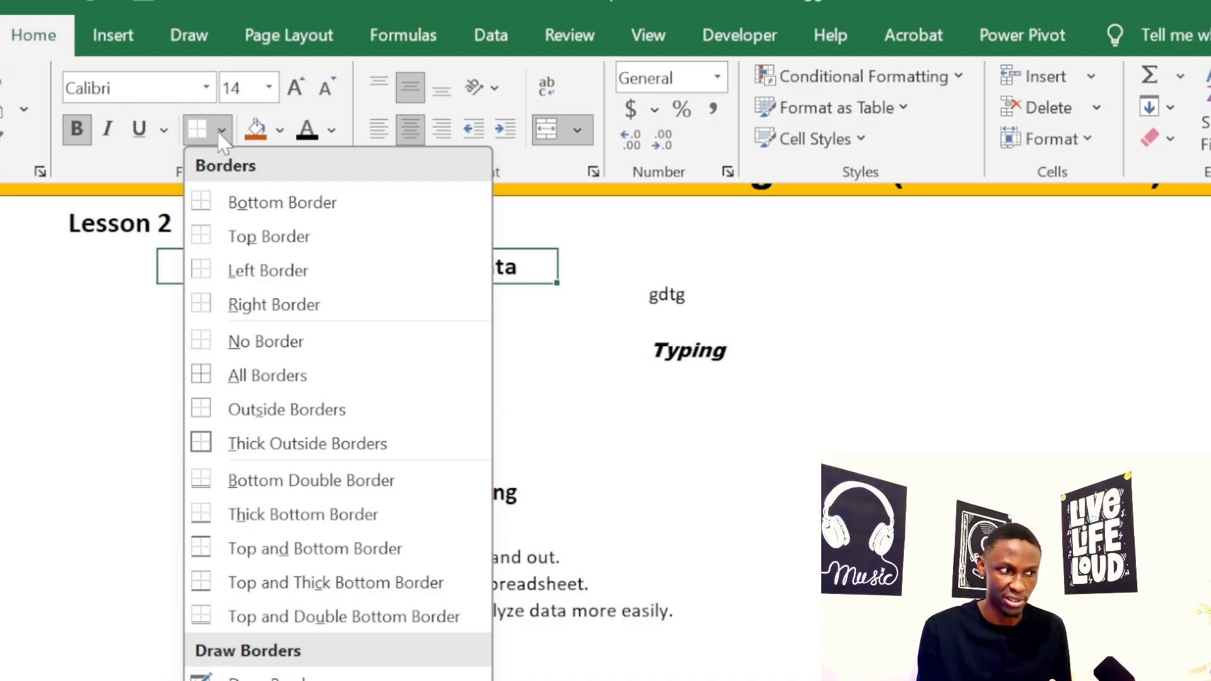
click(220, 134)
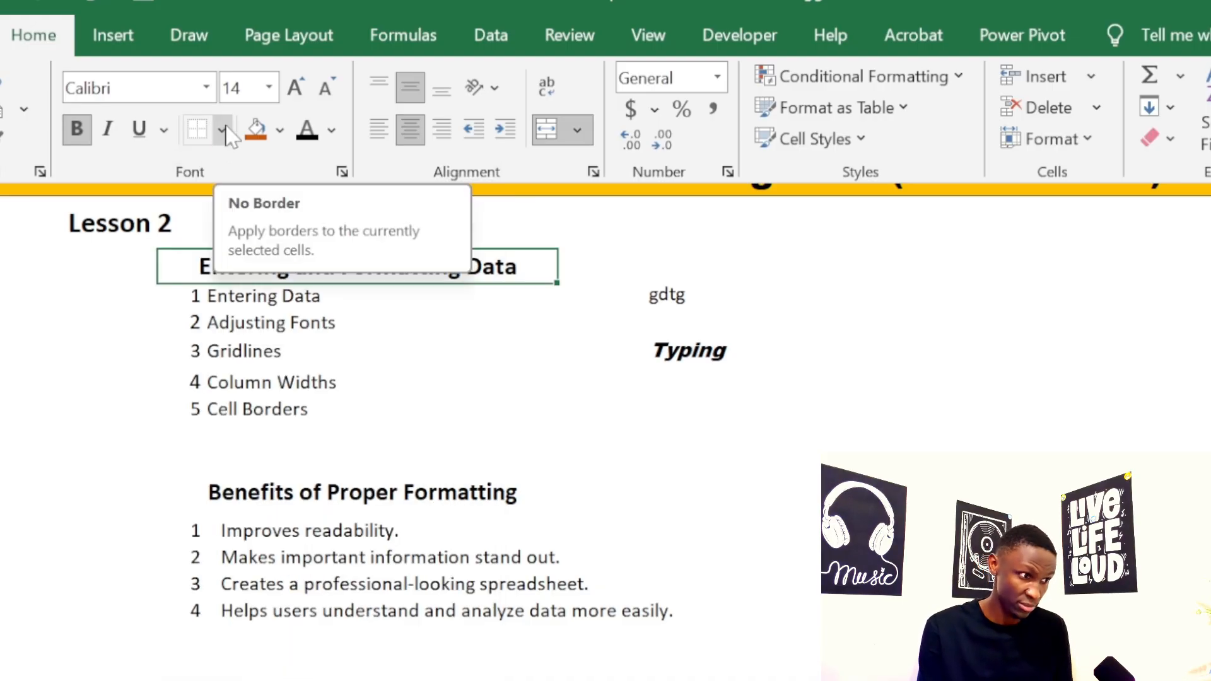
click(223, 131)
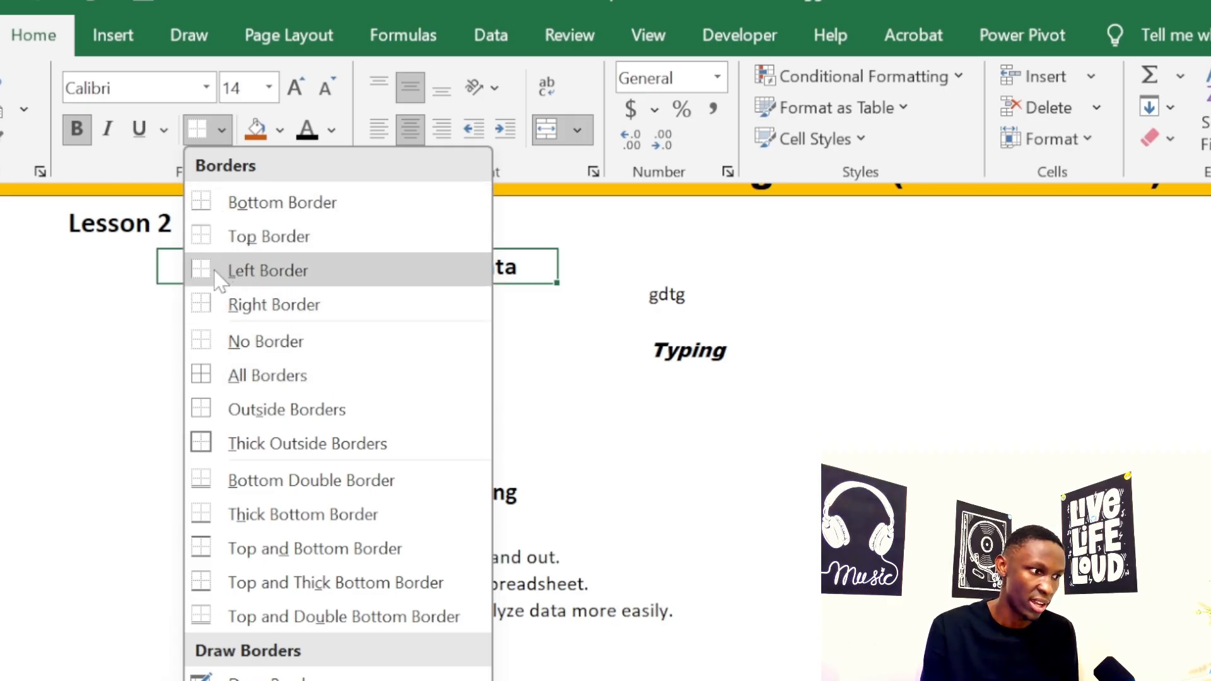
click(300, 212)
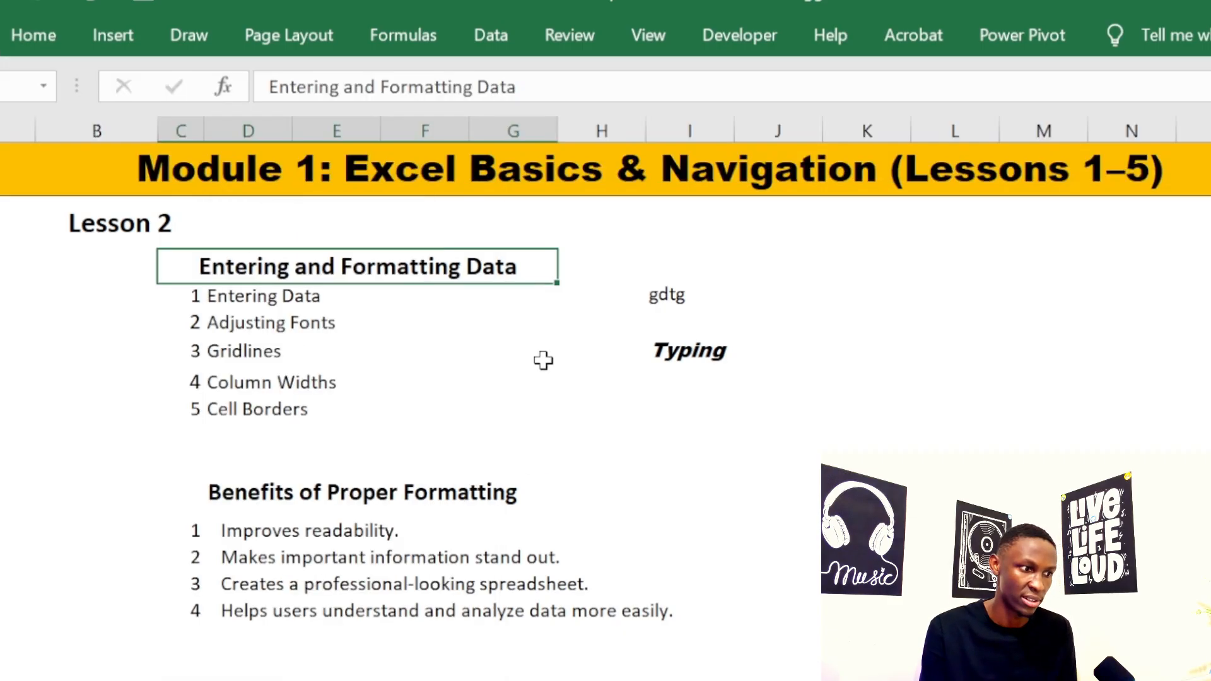
click(544, 378)
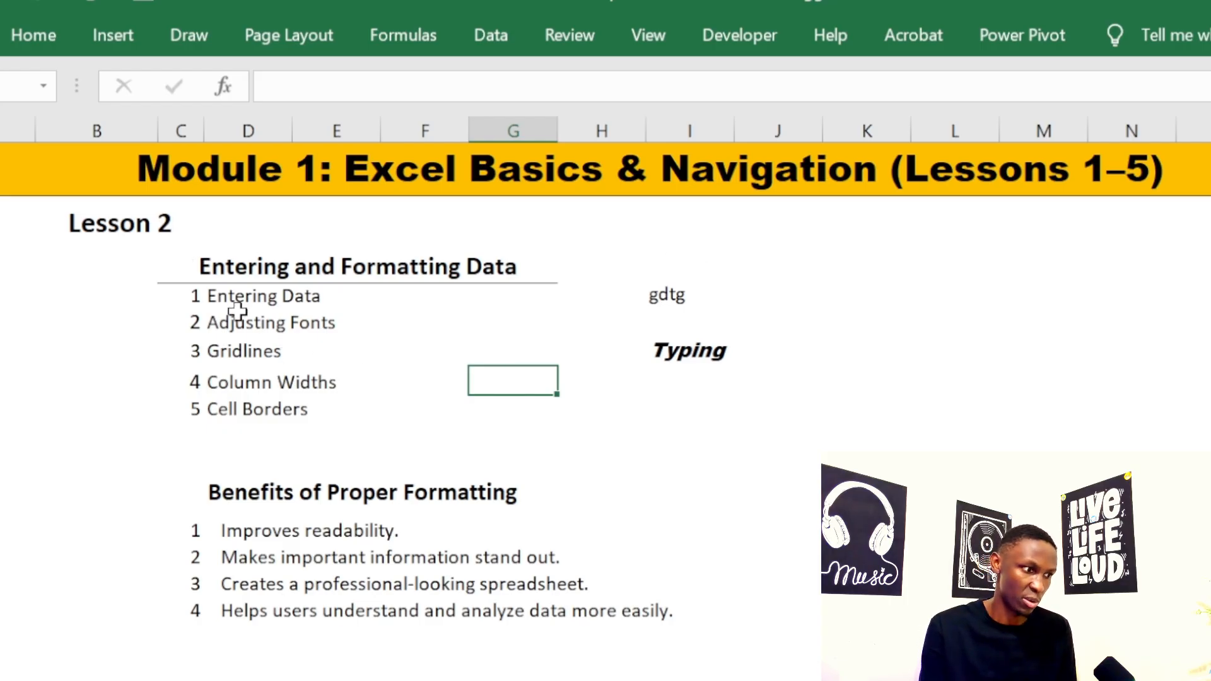
Step: Apply All Borders to the five numbered topics in columns C and D, from "Entering Data" to "Cell Borders"
click(220, 296)
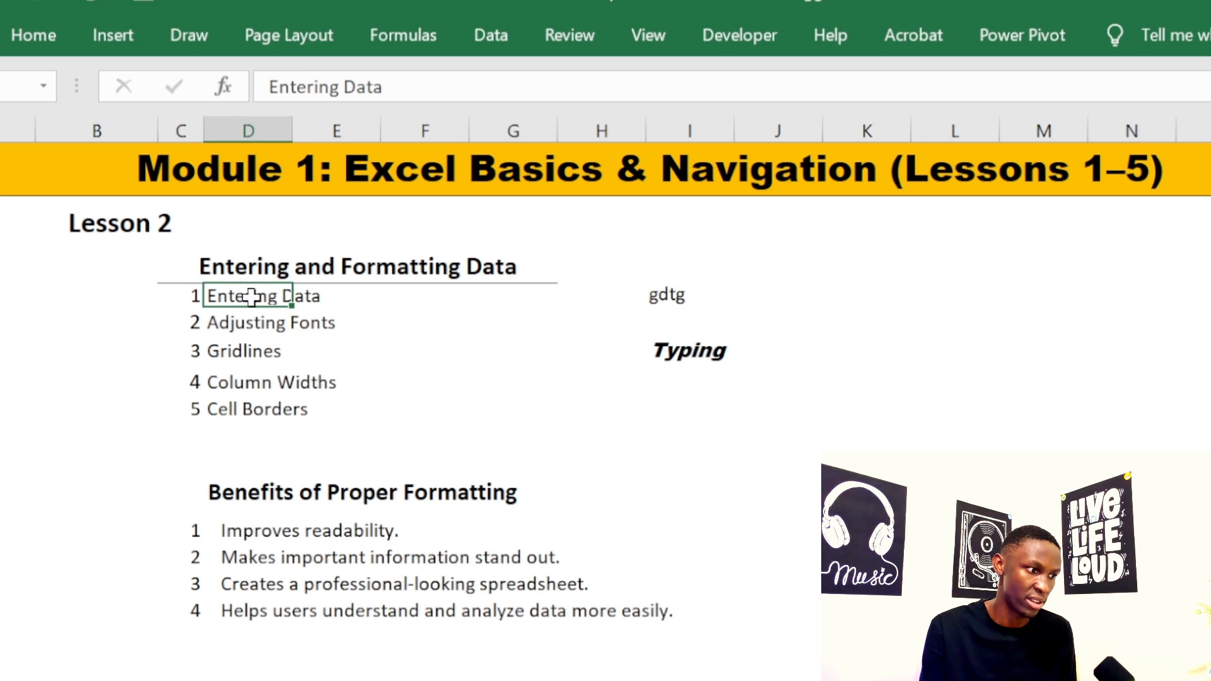
click(253, 345)
click(230, 298)
click(239, 310)
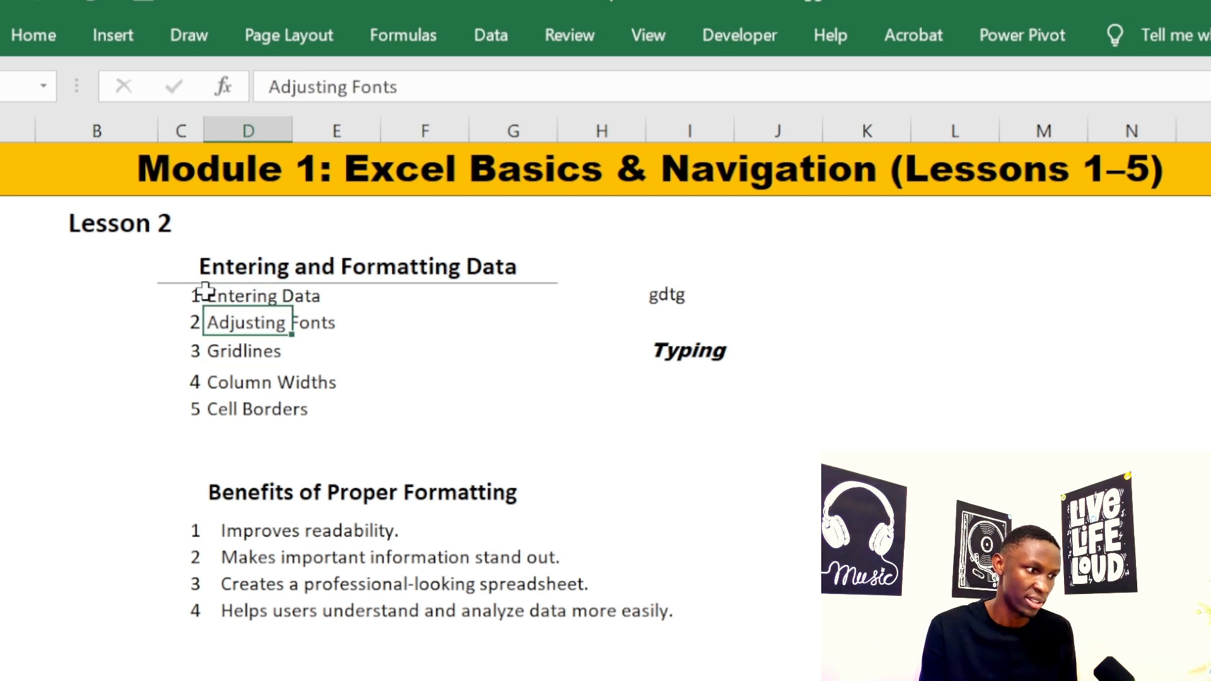
drag(165, 294, 296, 404)
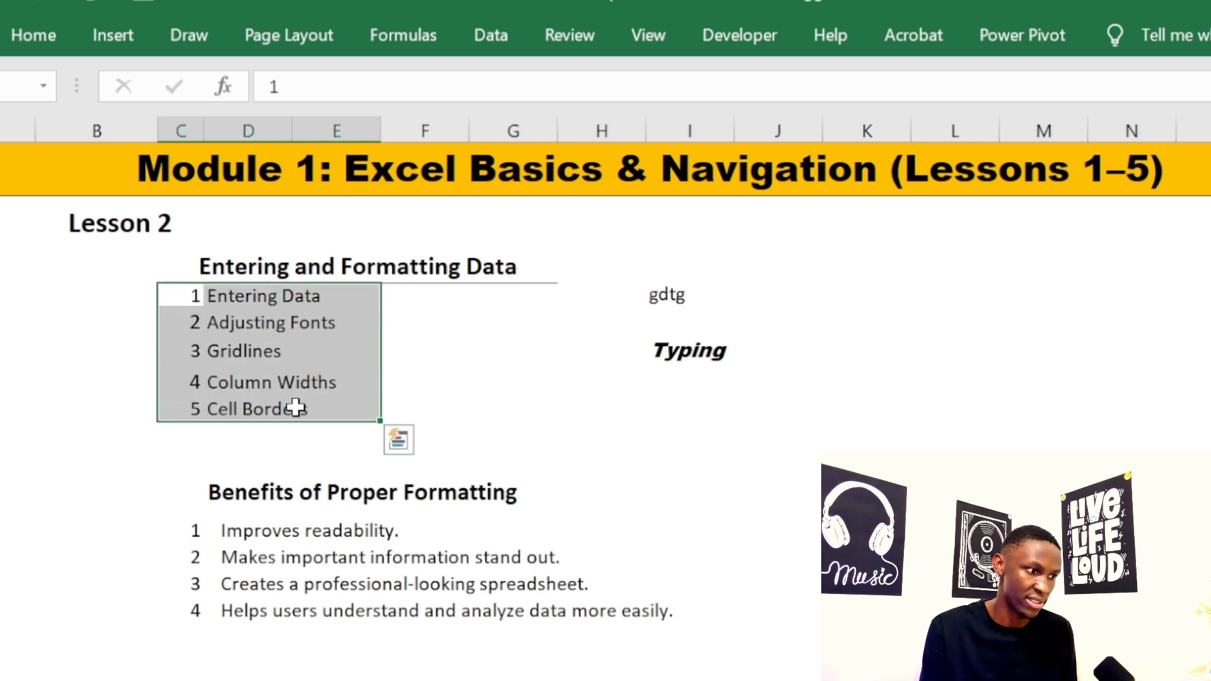
click(191, 301)
drag(191, 301, 262, 391)
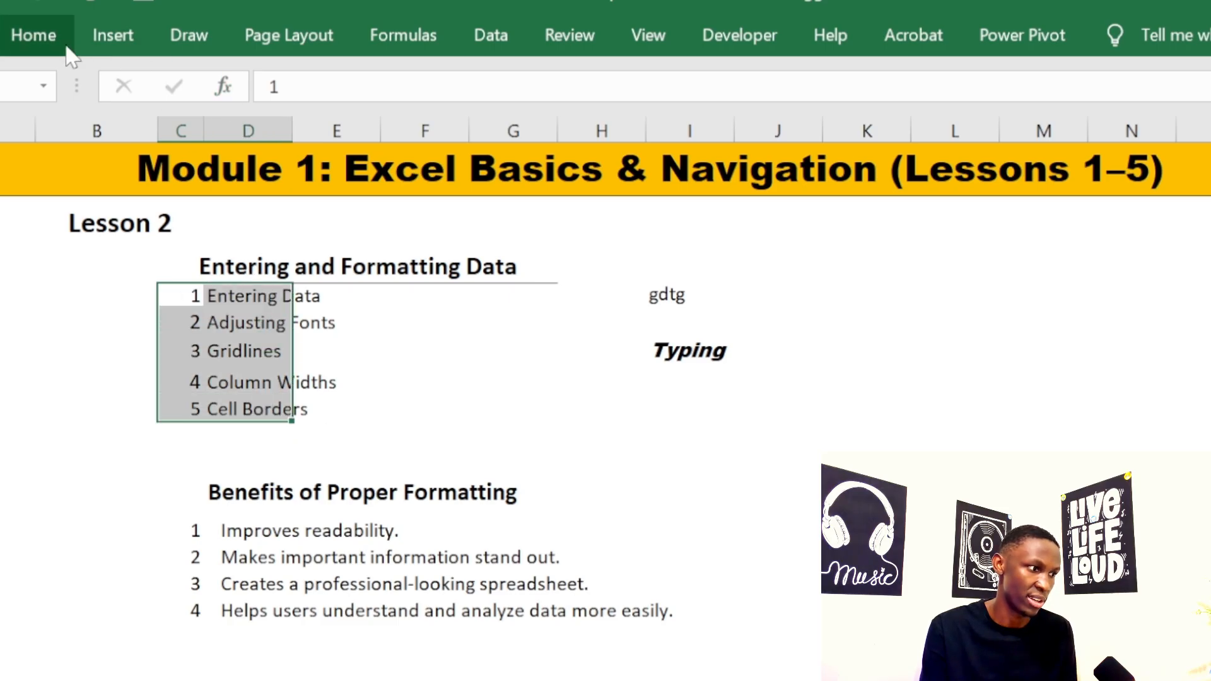
click(33, 36)
click(222, 130)
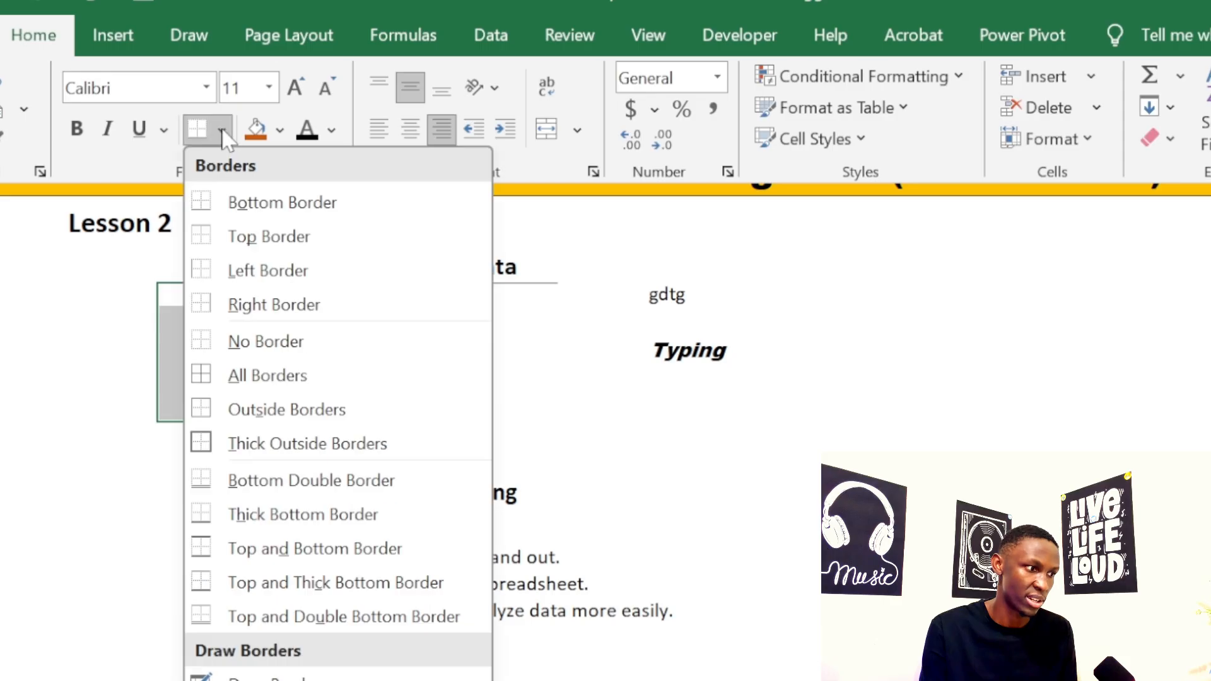
click(250, 379)
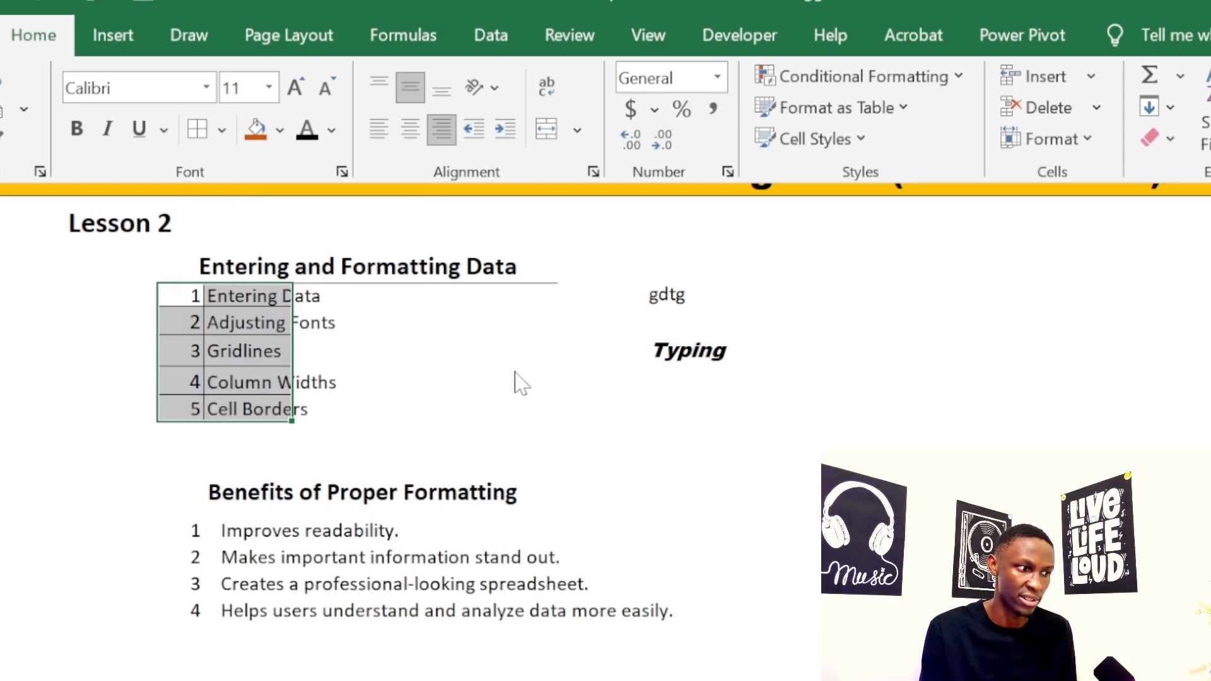
click(498, 378)
click(464, 380)
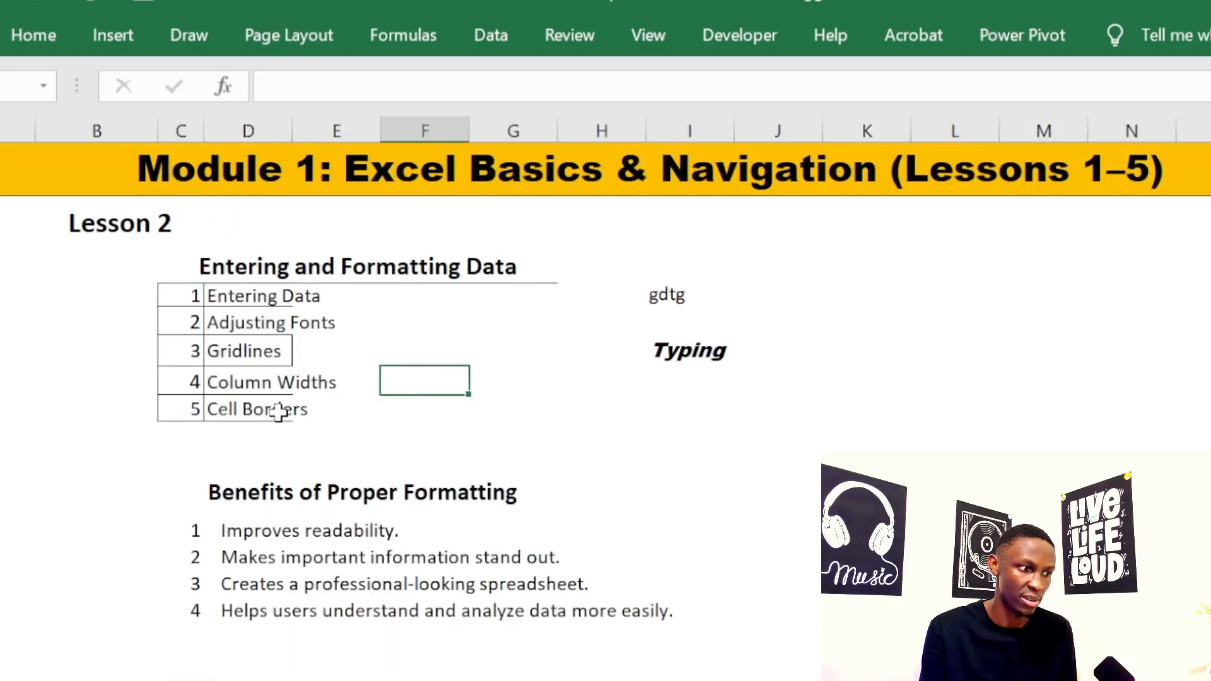
Step: Widen column D just enough for all five topic names to fit inside their bordered cells
click(249, 317)
click(276, 296)
click(266, 348)
click(276, 405)
click(372, 408)
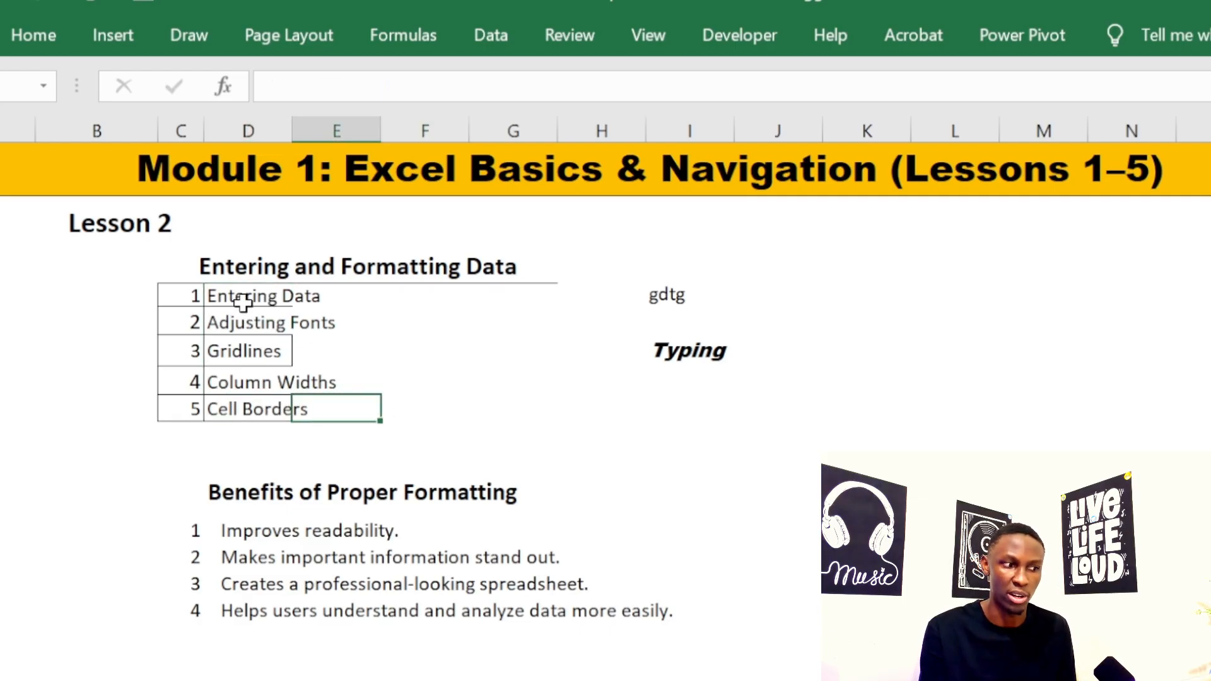
click(257, 127)
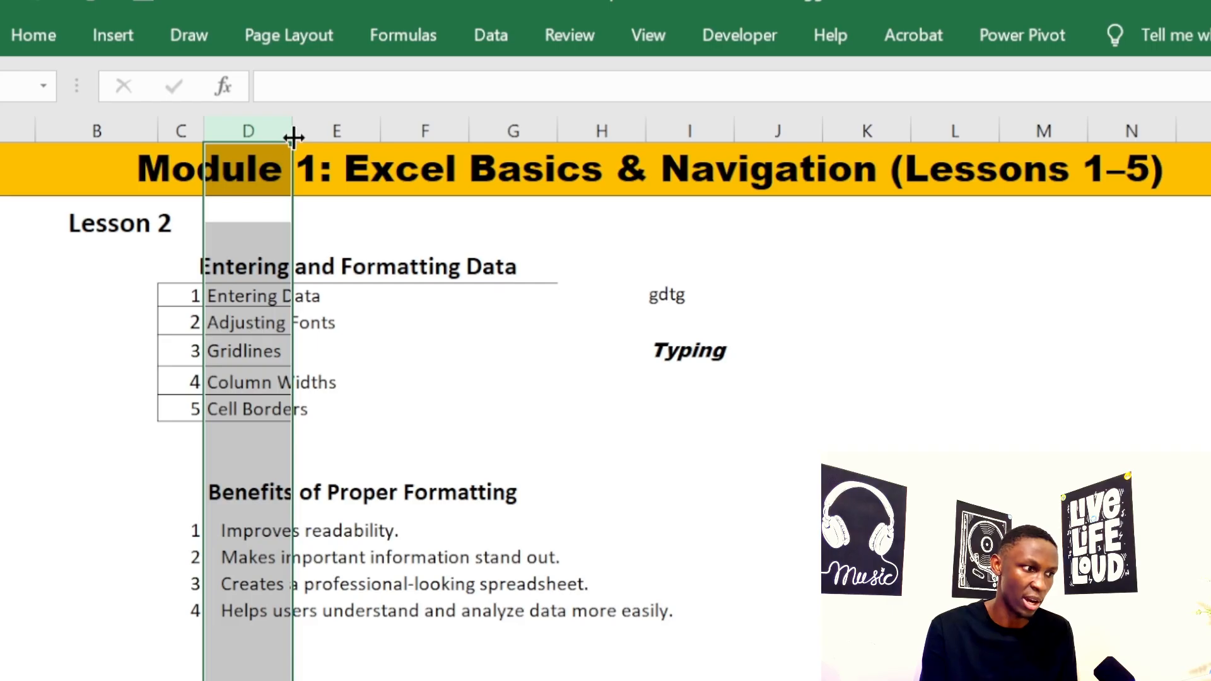
drag(291, 131, 347, 135)
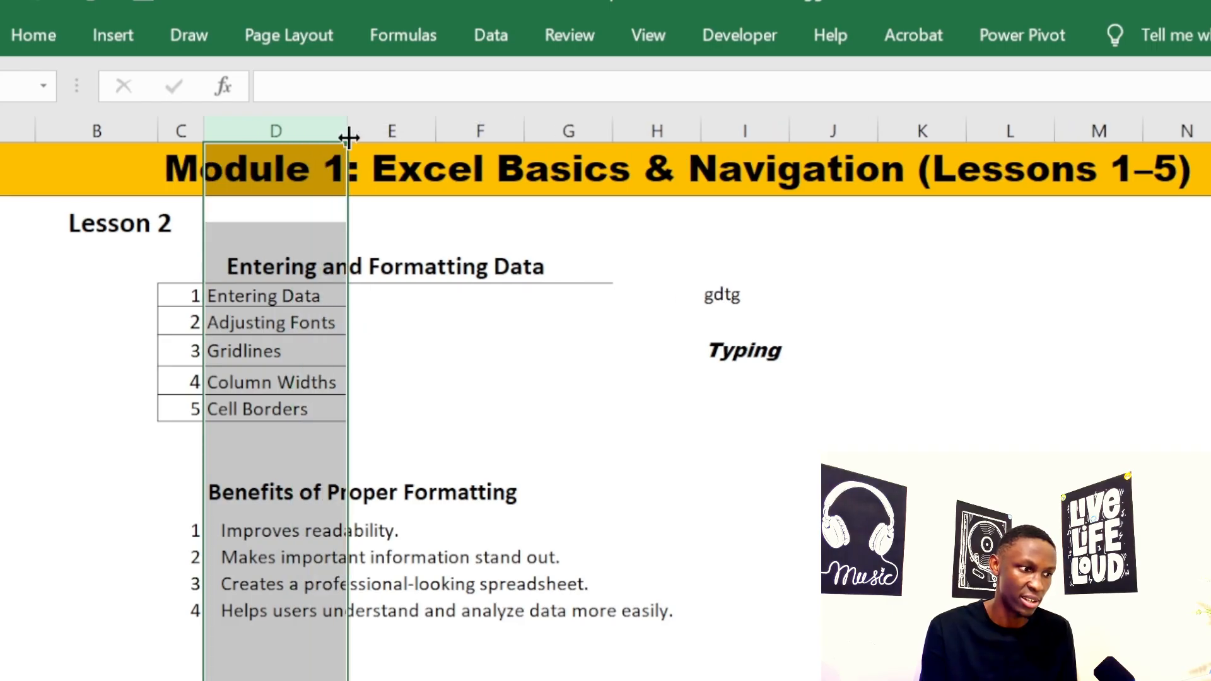
click(407, 377)
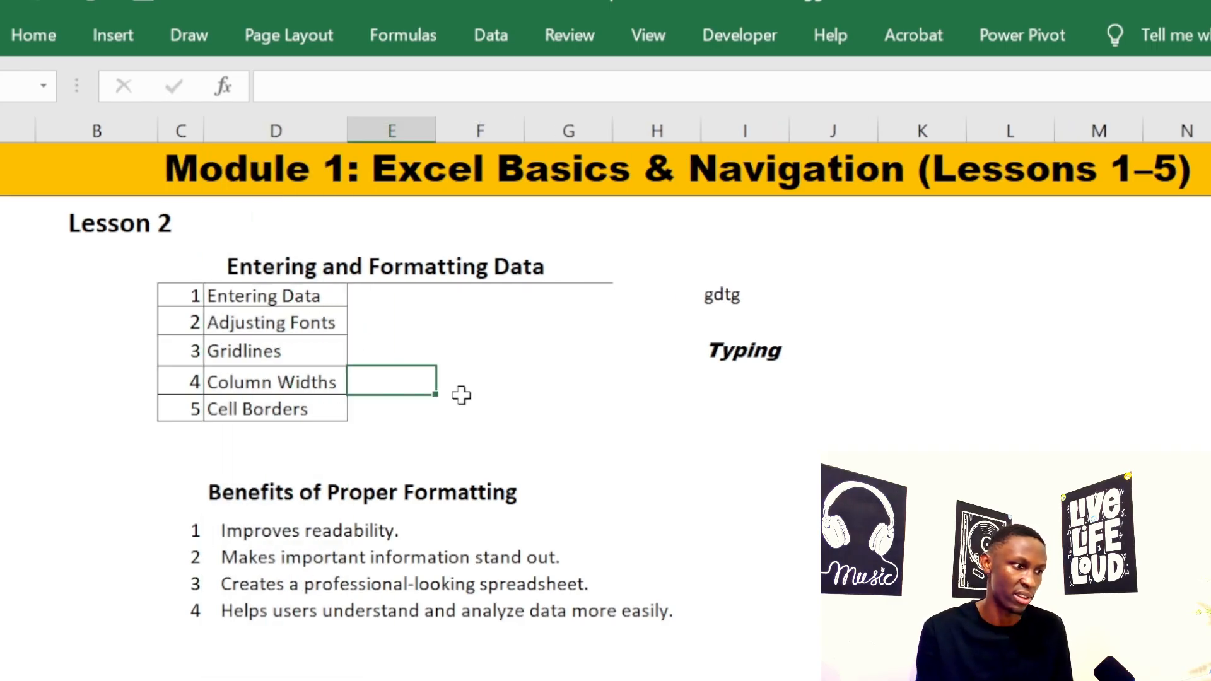
click(402, 439)
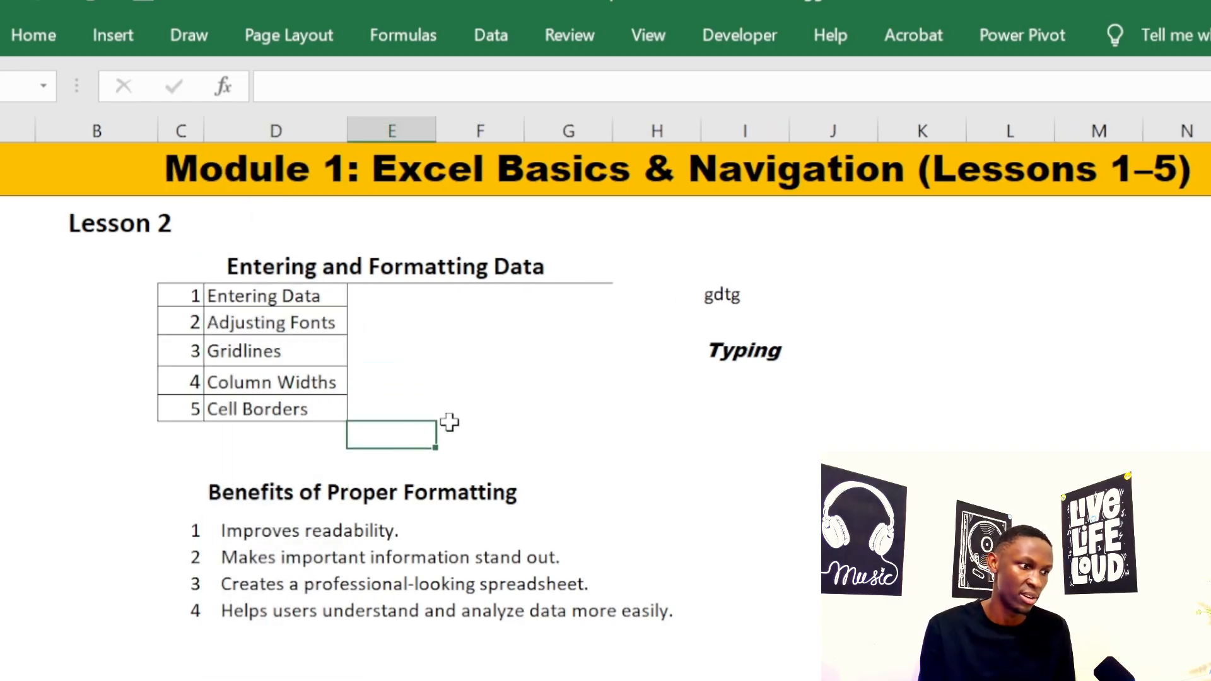
click(549, 403)
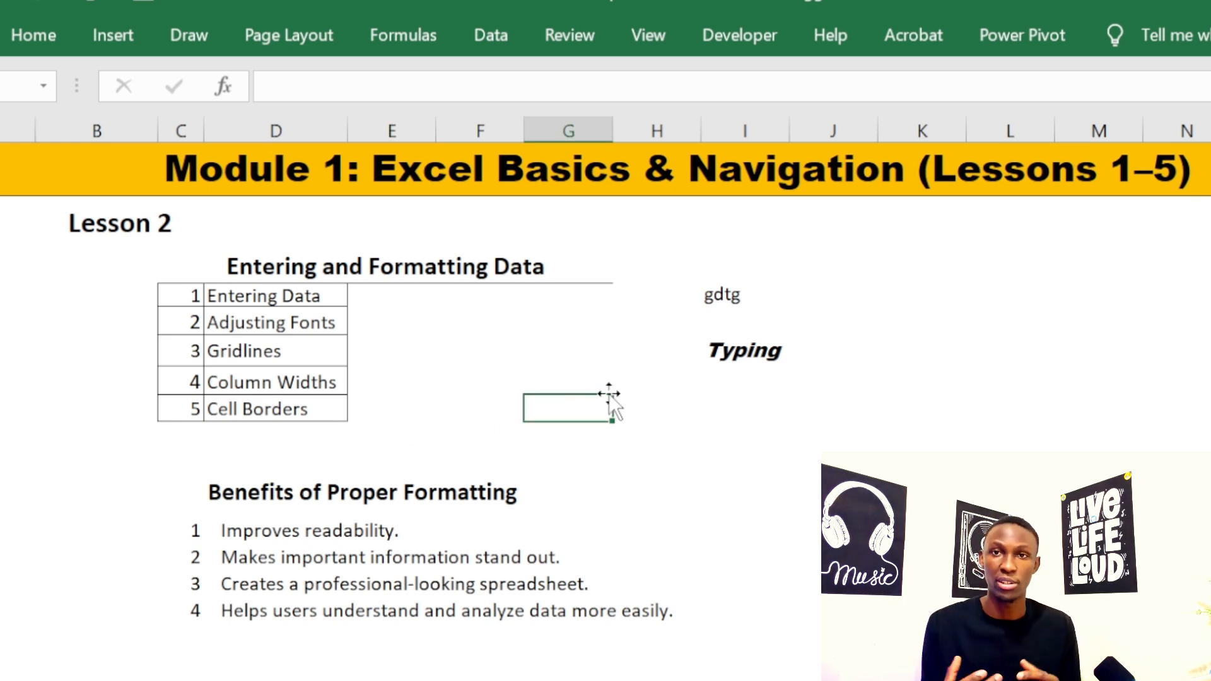